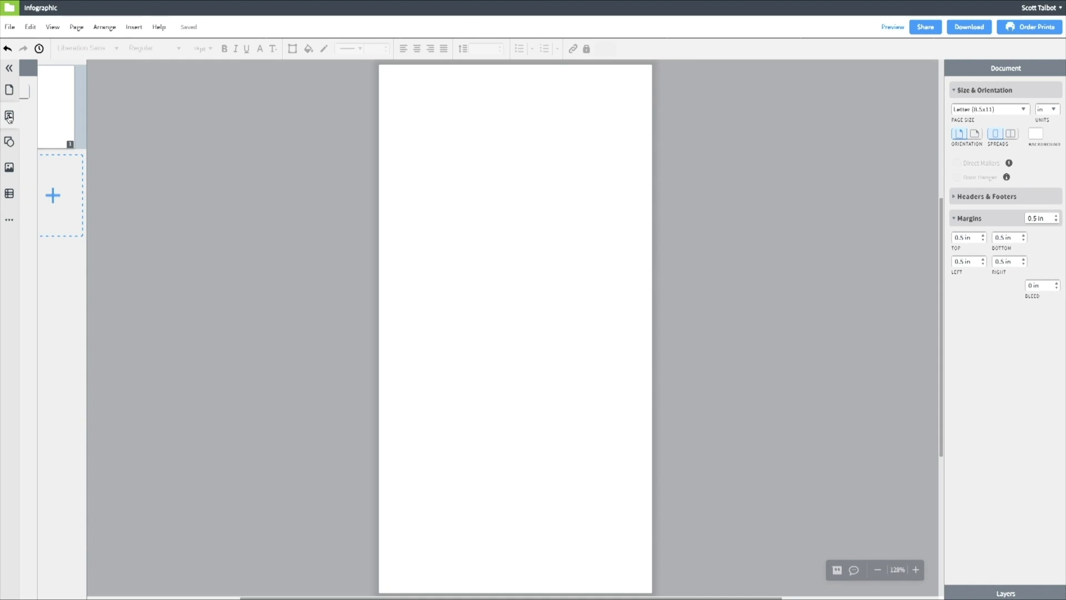
Add a heading in the upper part of the page reading "How to Jump Start Your Day".
click(9, 116)
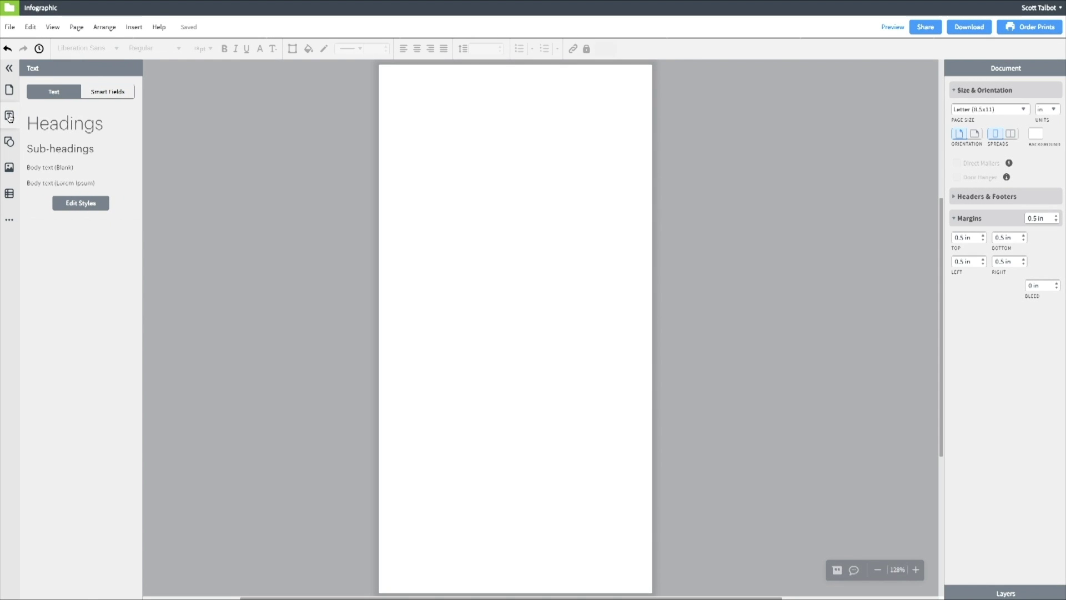
drag(43, 118, 521, 180)
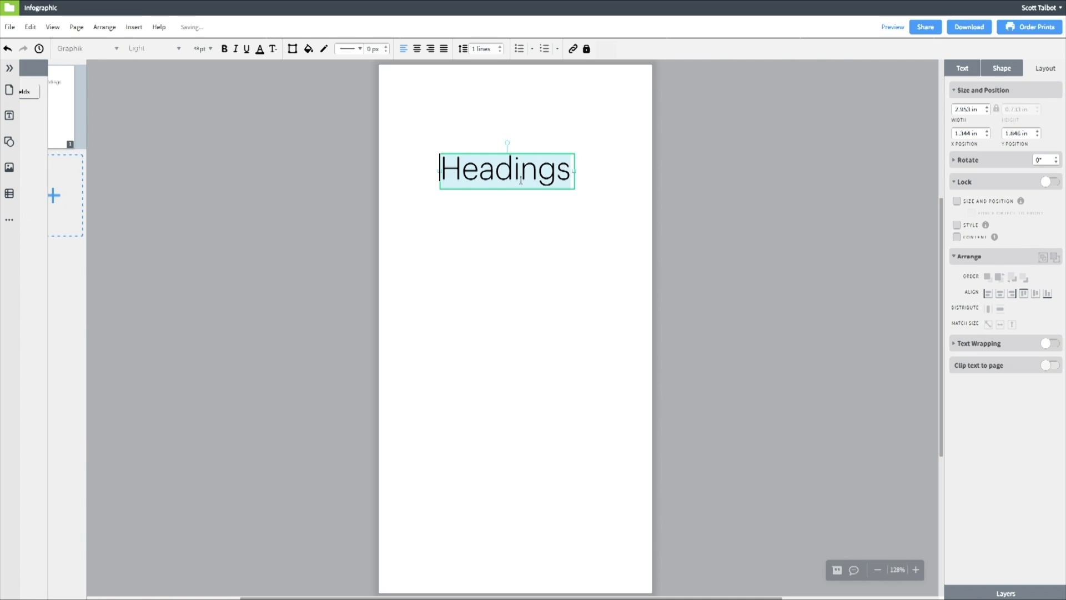
text(How to)
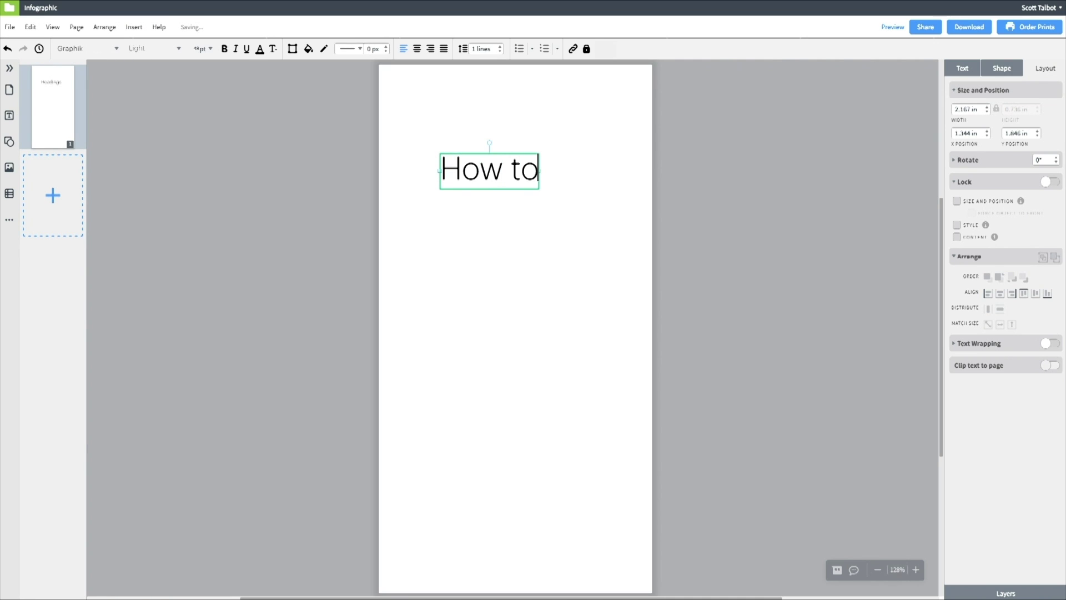
text( Jump Start Your Day)
key(Escape)
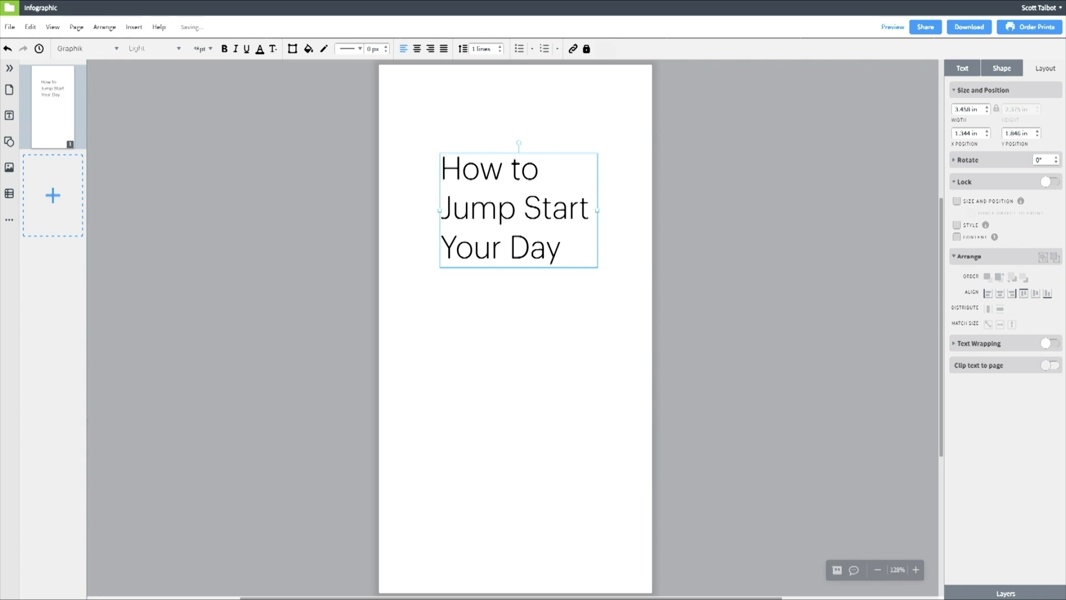
Format the heading as centre-aligned, all-caps text in the League Gothic font.
click(956, 74)
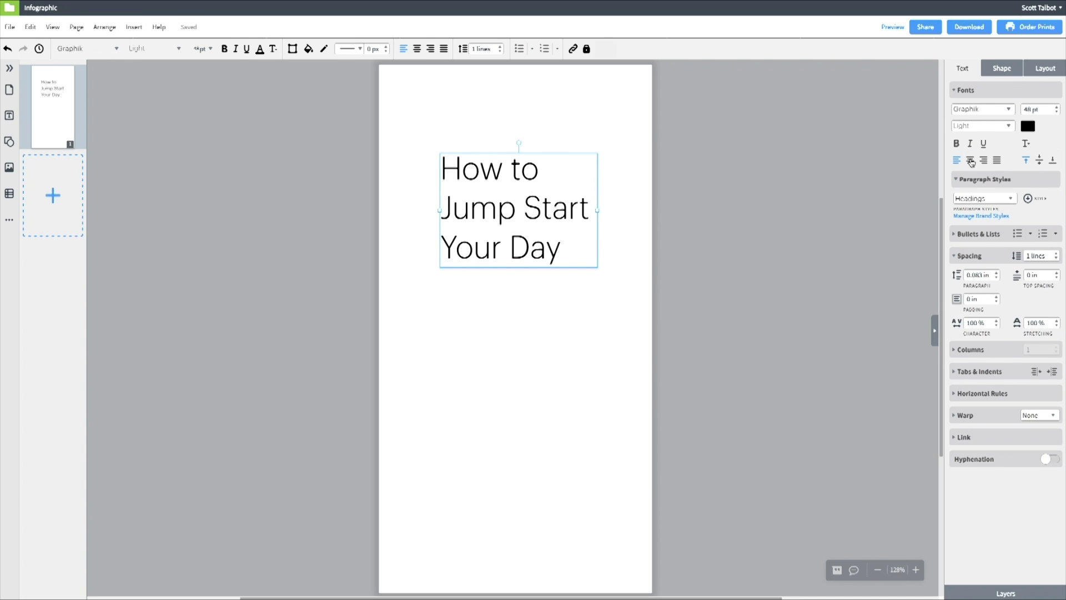
click(970, 161)
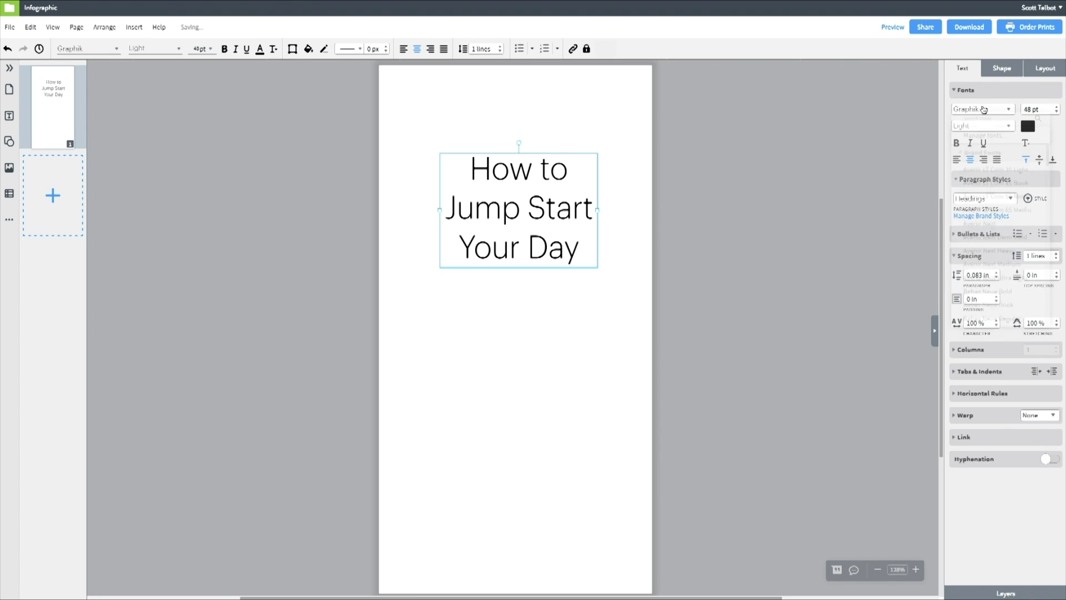
click(981, 110)
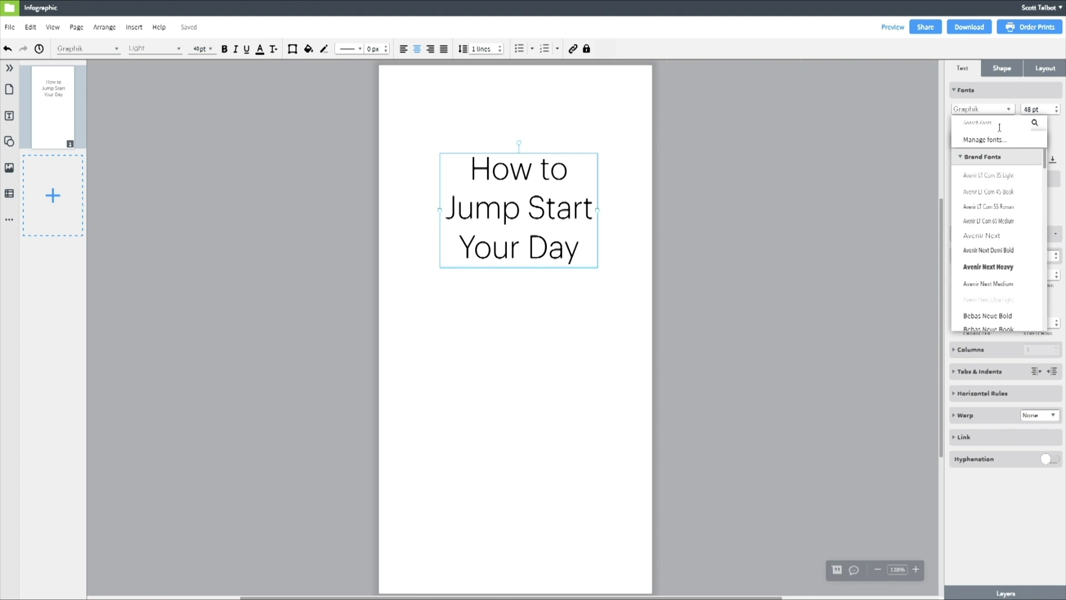
text(league)
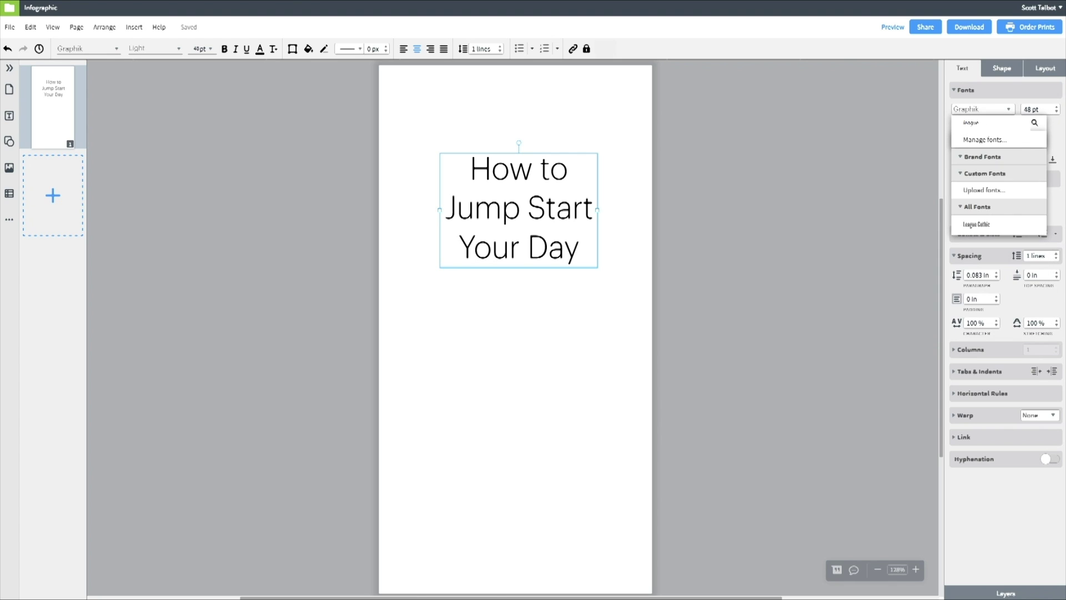
click(998, 224)
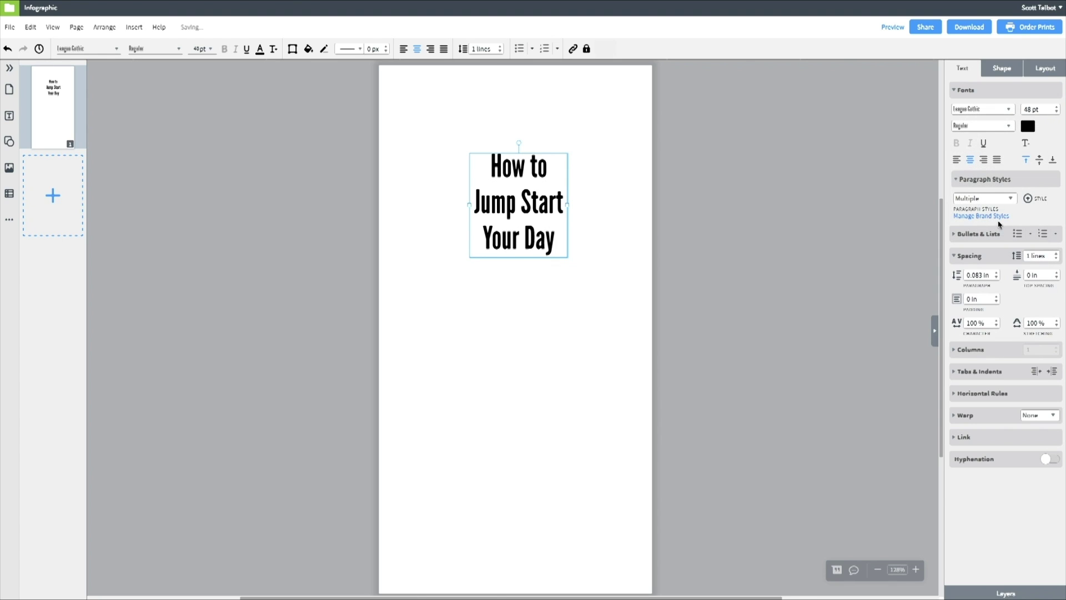
click(1026, 144)
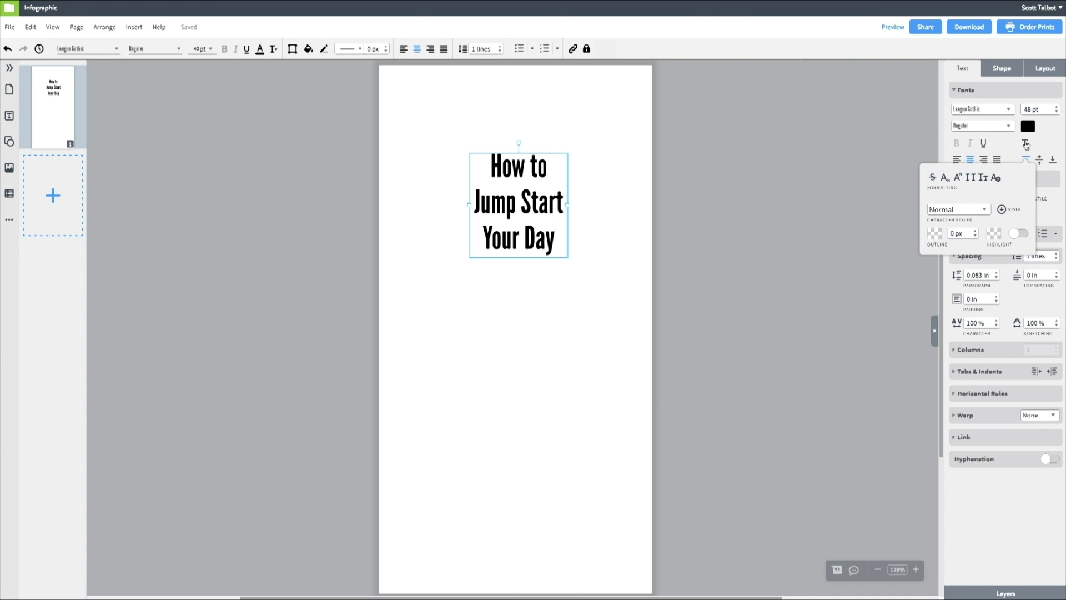
click(973, 177)
Centre the title horizontally on the page and move it up near the page's top edge.
click(1045, 69)
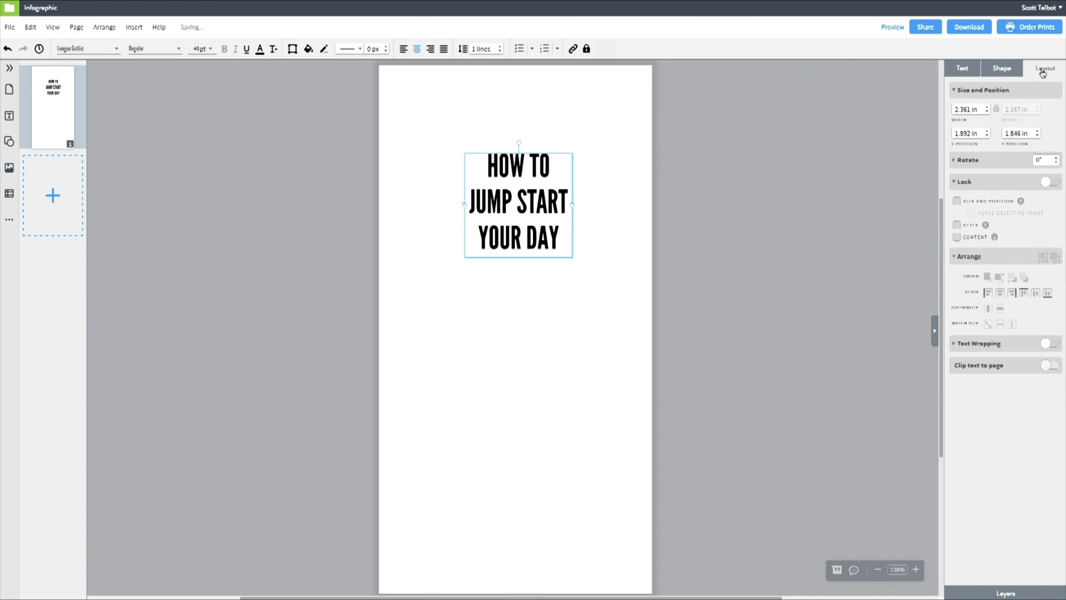
click(999, 294)
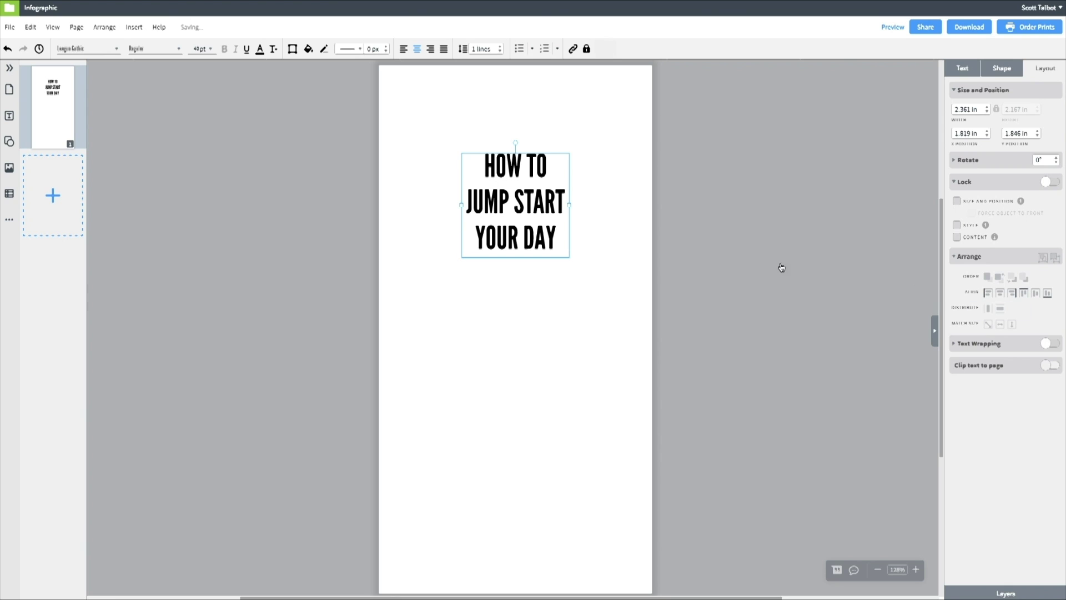
drag(522, 205, 522, 141)
click(443, 133)
Draw a rectangle 6 in wide and about 3.35 in high across the top of the page and send it behind the title.
click(9, 141)
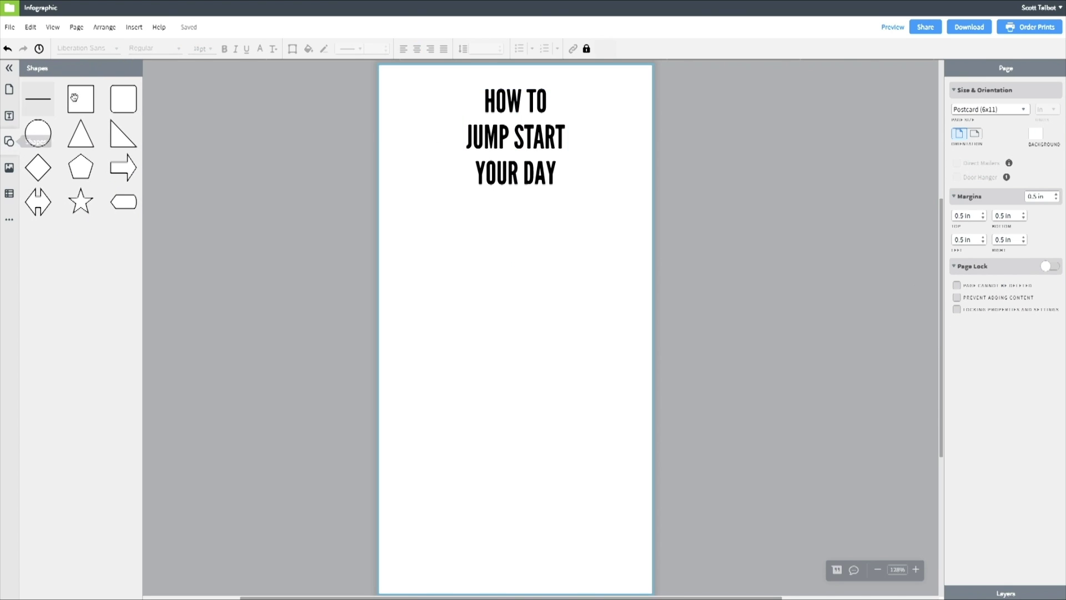
drag(400, 121, 649, 225)
key(ctrl+shift+[)
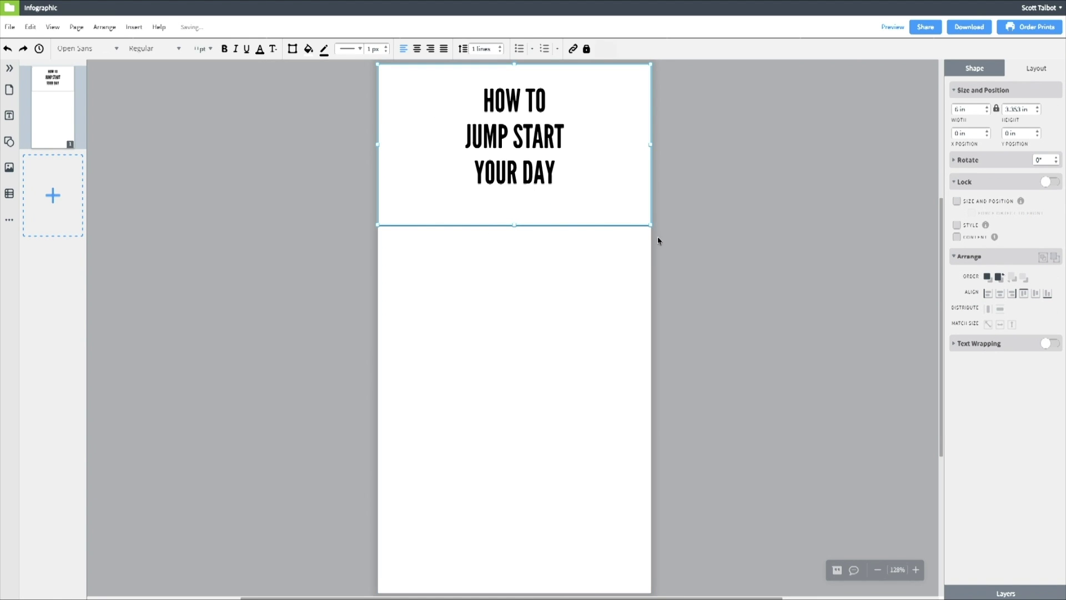
Give the header rectangle a 0 pt border and a yellow fill, and shorten it to end just below the title.
click(1037, 67)
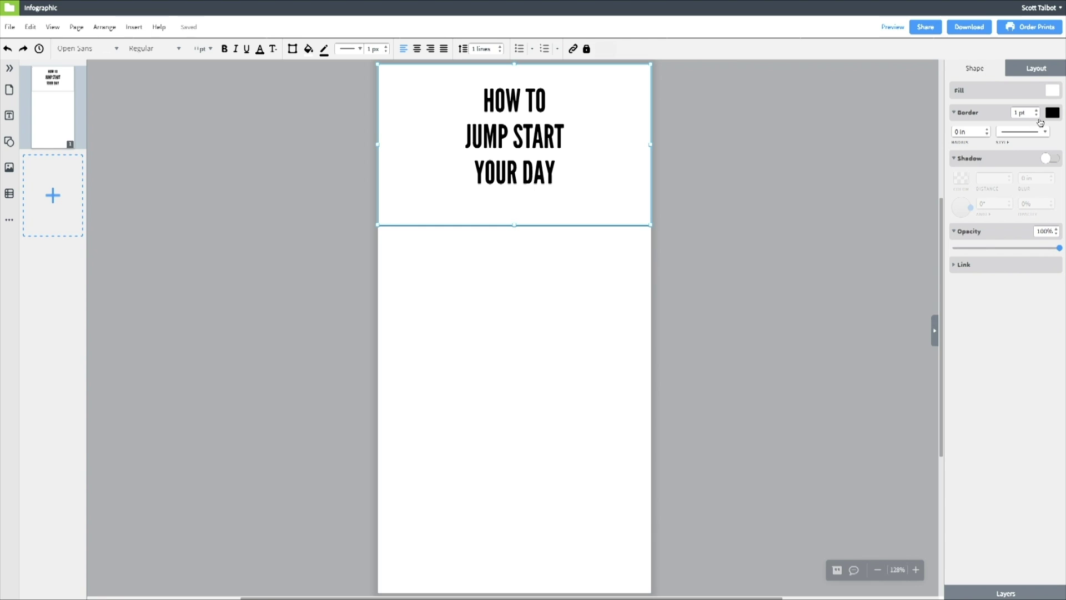
click(1037, 115)
click(1052, 91)
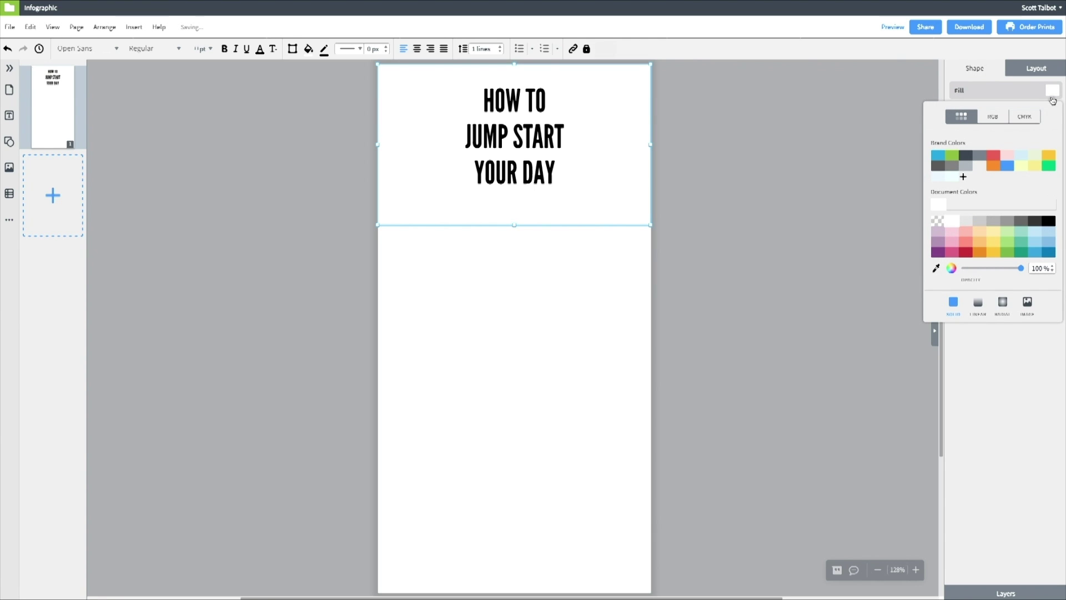
click(994, 253)
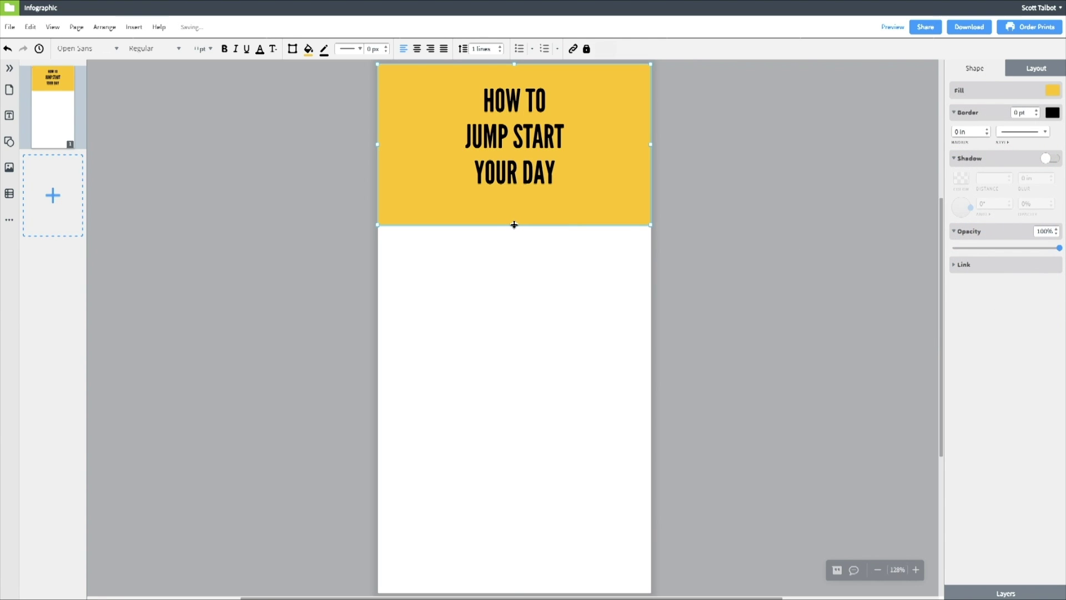
drag(515, 225, 516, 201)
Set the title's font size to 60 pt and its line spacing to 0.7 lines.
click(526, 138)
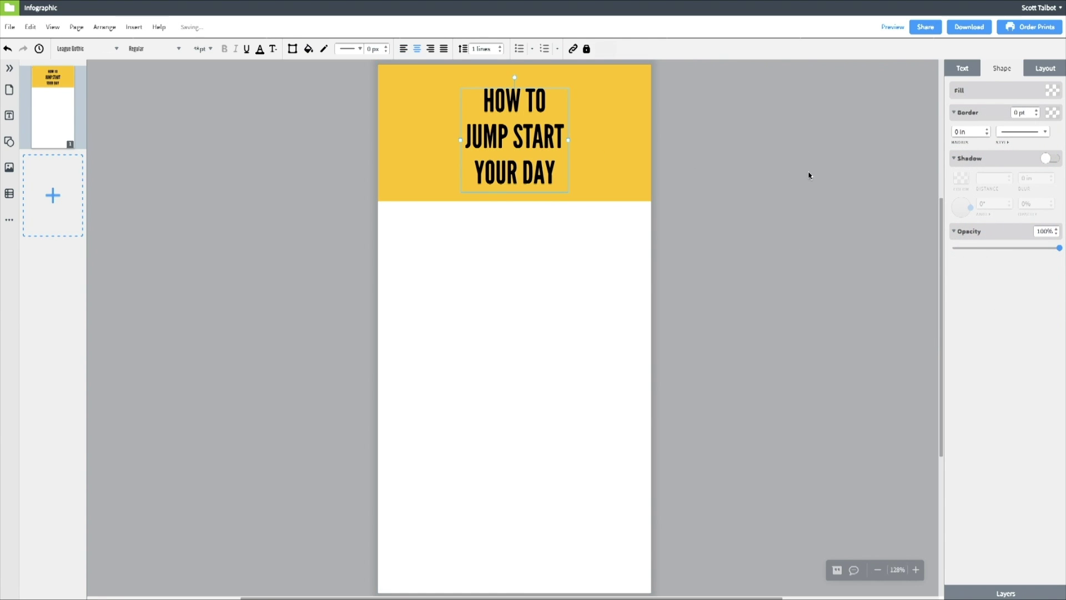
click(961, 71)
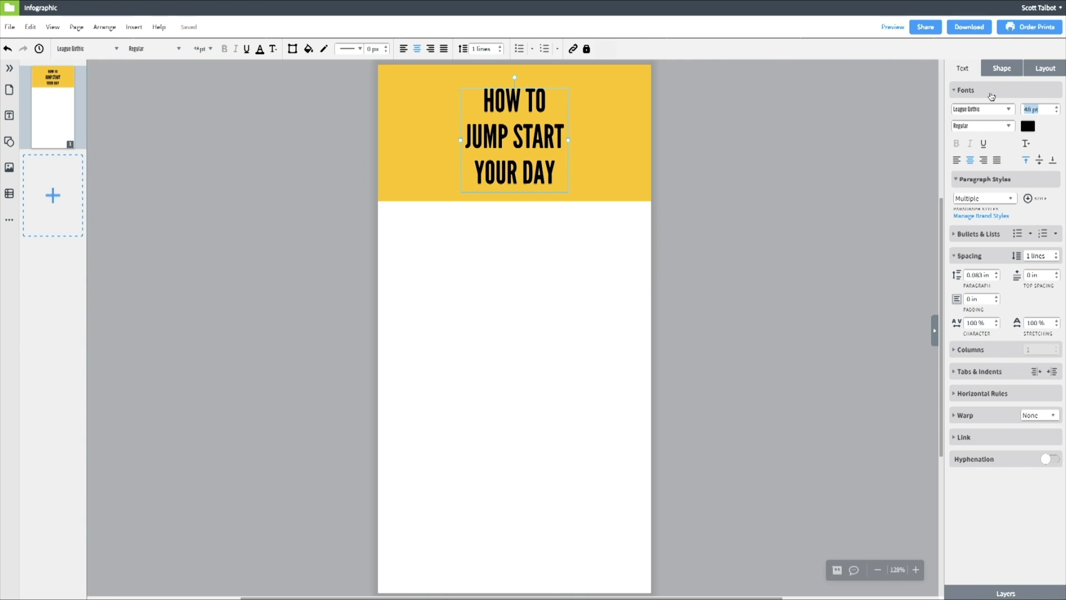
text(60)
key(Return)
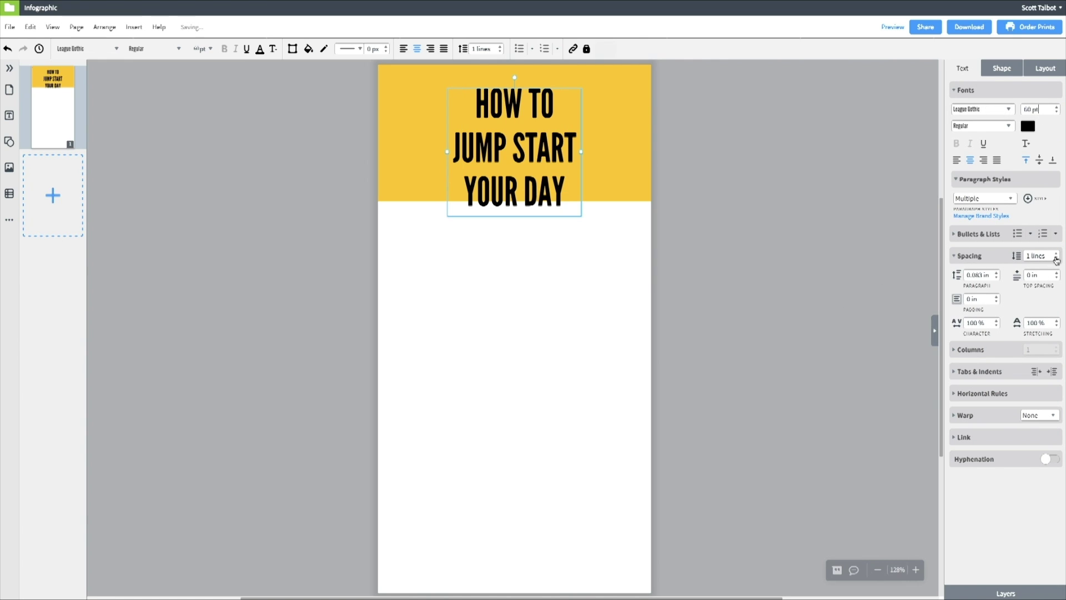
click(1057, 259)
click(1056, 259)
click(1057, 259)
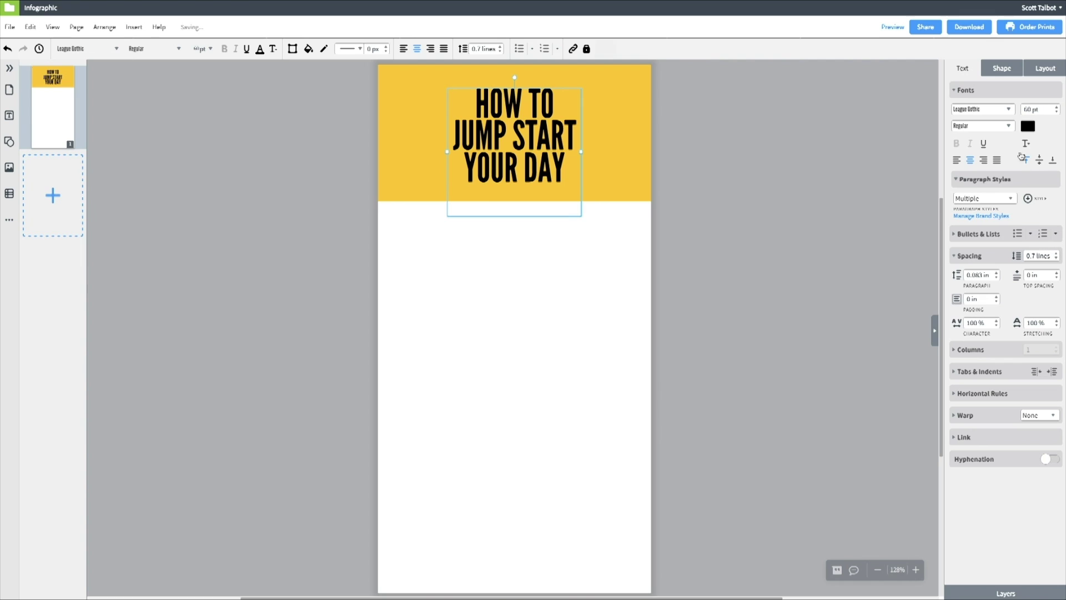
Change the title's text colour to white.
click(1028, 126)
click(939, 241)
click(506, 308)
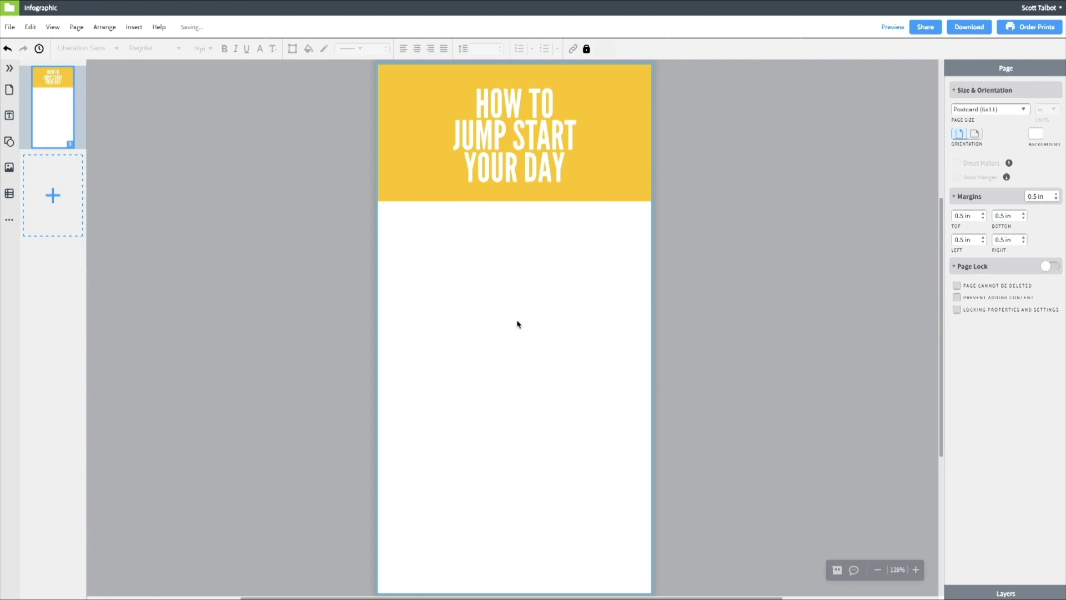
Place a sub-heading below the yellow header and add a lorem ipsum body text box directly underneath it.
click(9, 115)
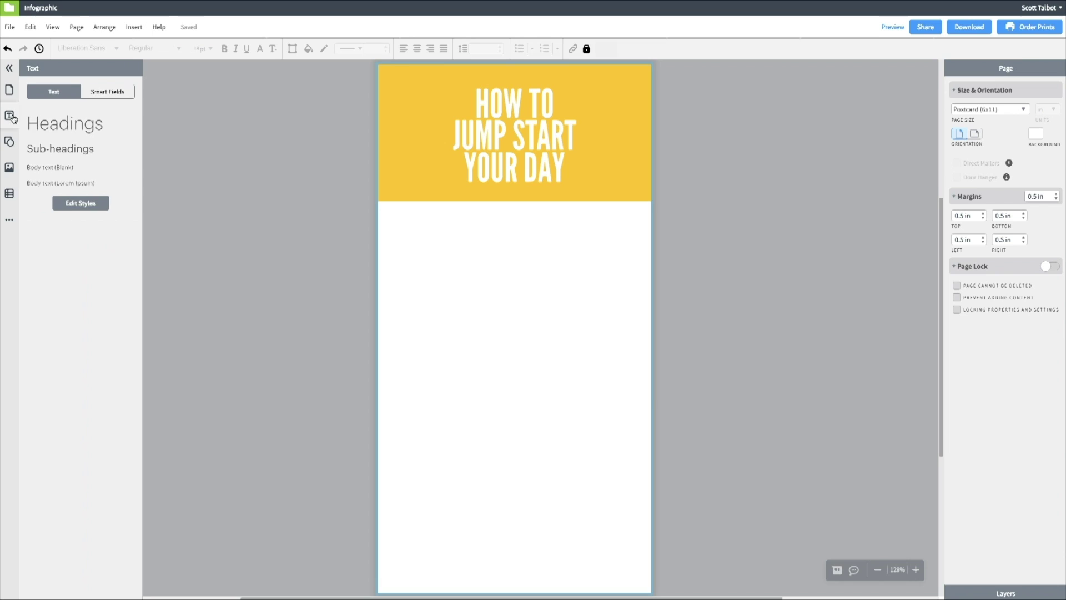
drag(32, 147, 448, 276)
click(13, 117)
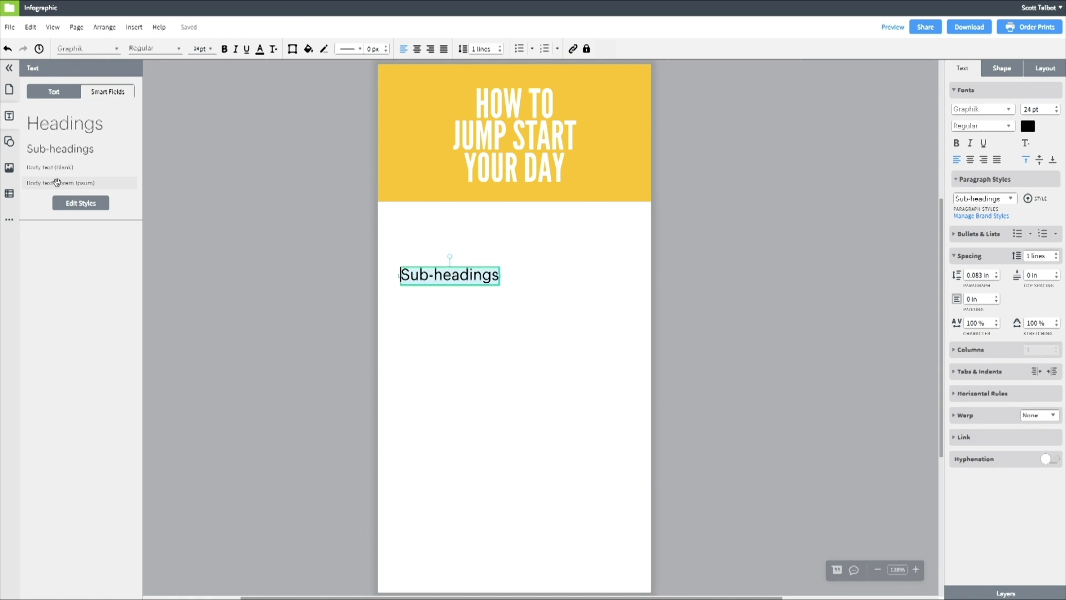
drag(57, 183, 527, 450)
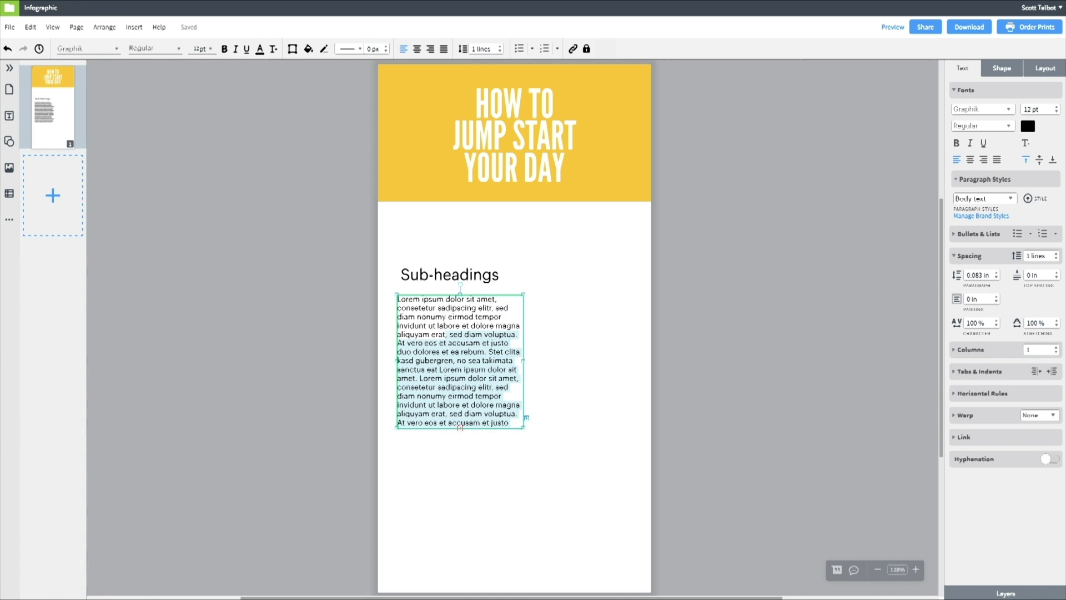
Trim the body text to end at "aliquyam erat." and shorten its text box to fit.
key(BackSpace)
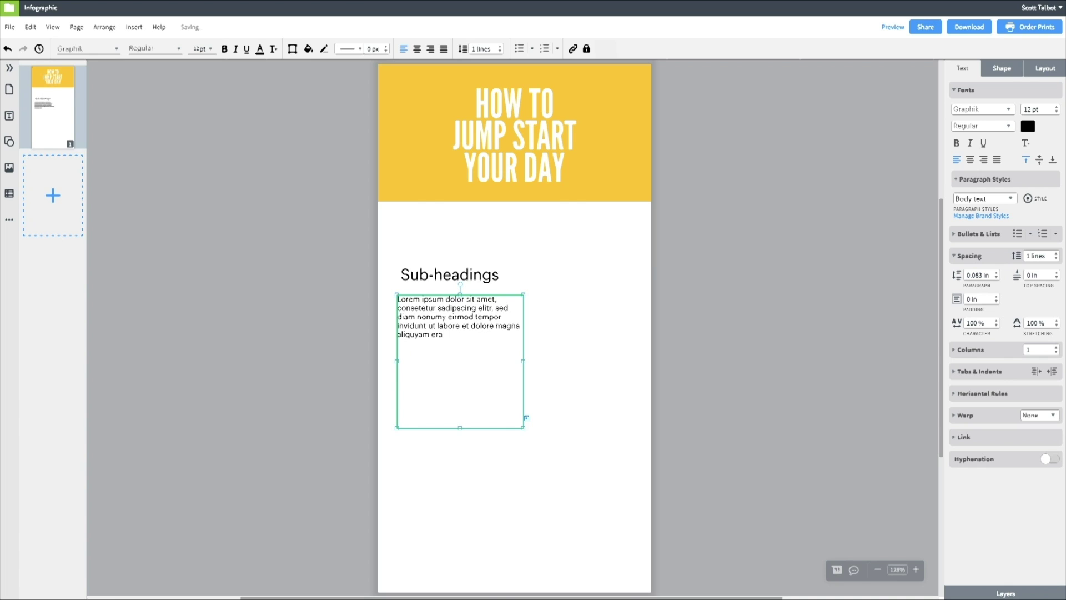
text(.)
drag(460, 428, 461, 345)
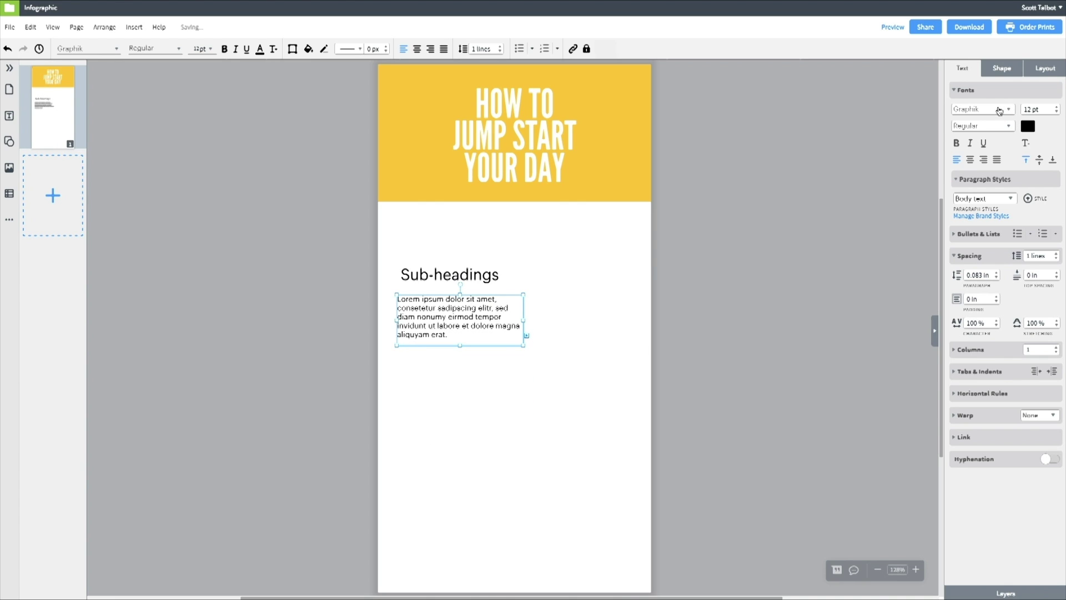
Set the body text's font to Open Sans at 10 pt.
click(1006, 111)
text(open)
click(1026, 223)
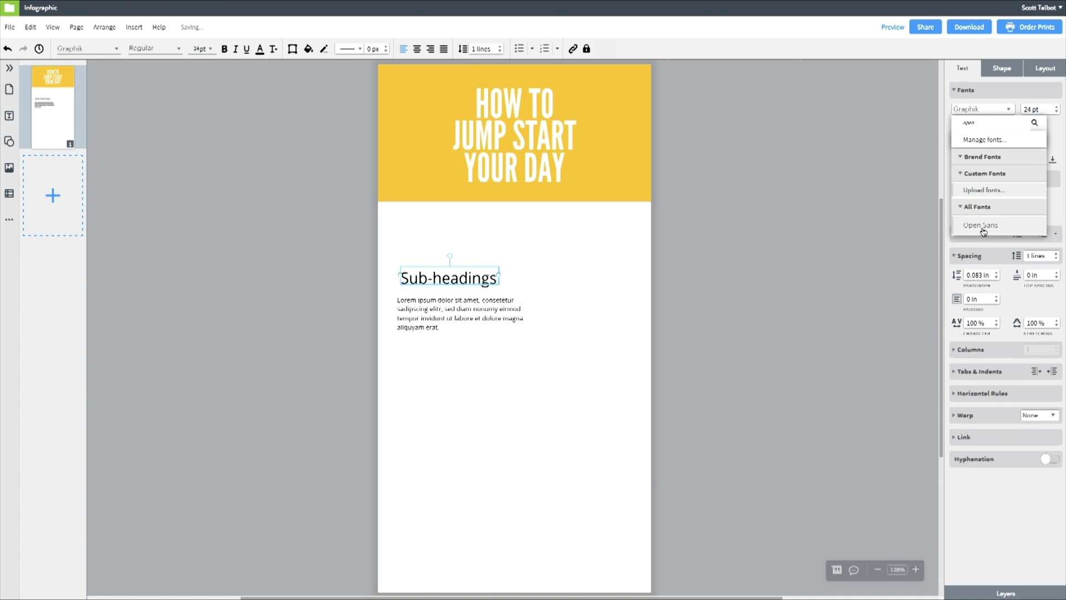
Format the sub-heading in Open Sans Bold at 16 pt.
click(984, 229)
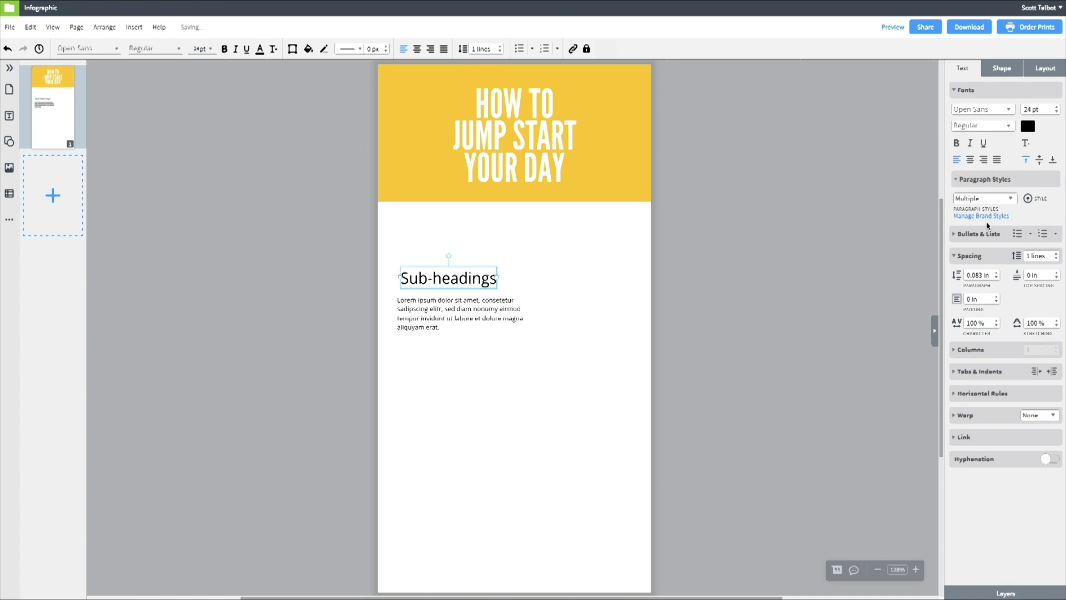
click(994, 128)
click(972, 139)
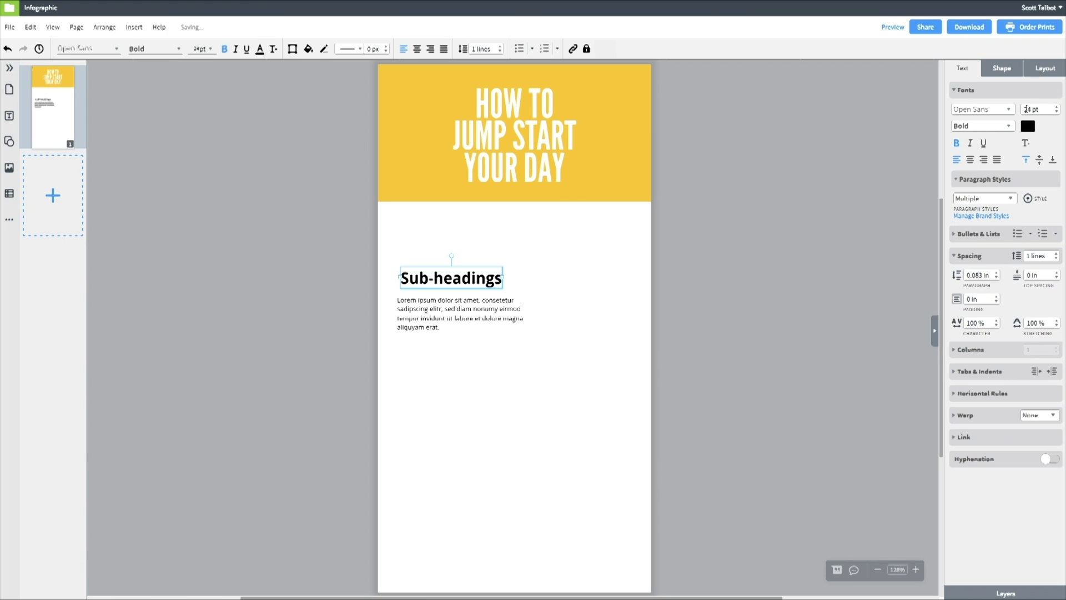
click(1019, 108)
text(16 pt)
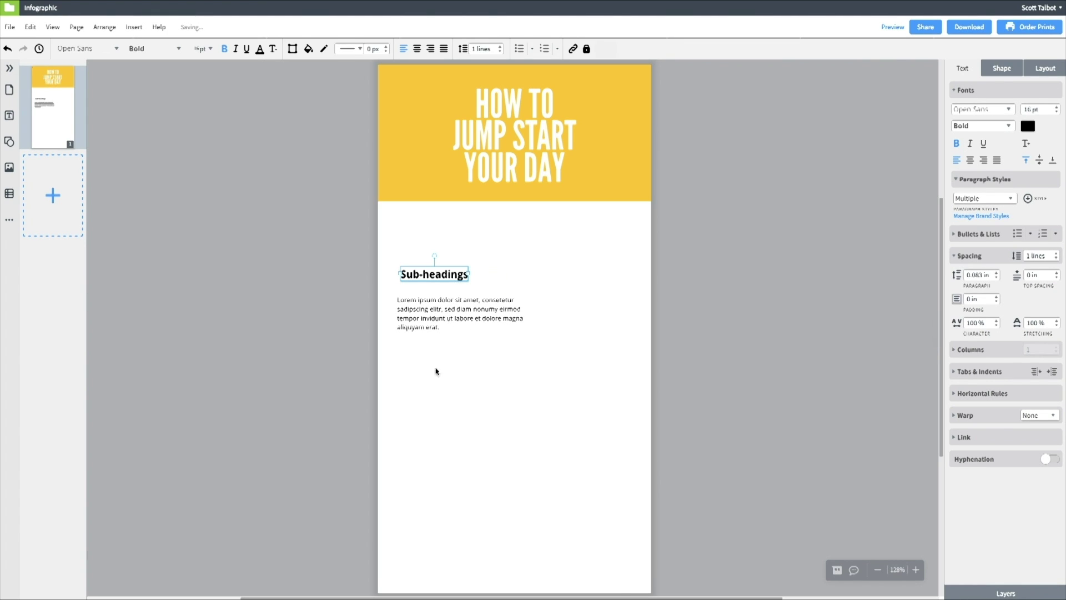
Move the body text directly beneath the sub-heading, aligned with its left edge, and narrow the text box to five lines of text.
click(437, 373)
drag(419, 314, 422, 301)
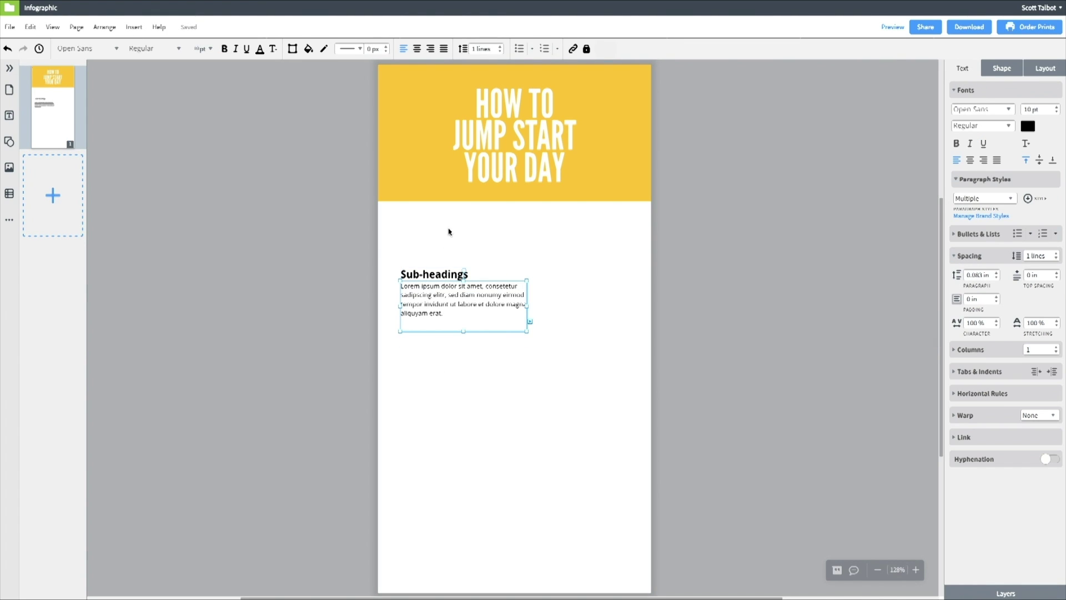
click(449, 232)
click(527, 304)
drag(522, 307, 495, 305)
Duplicate the sub-heading and body text together and place the copy beside the original at the same height.
click(483, 237)
click(435, 273)
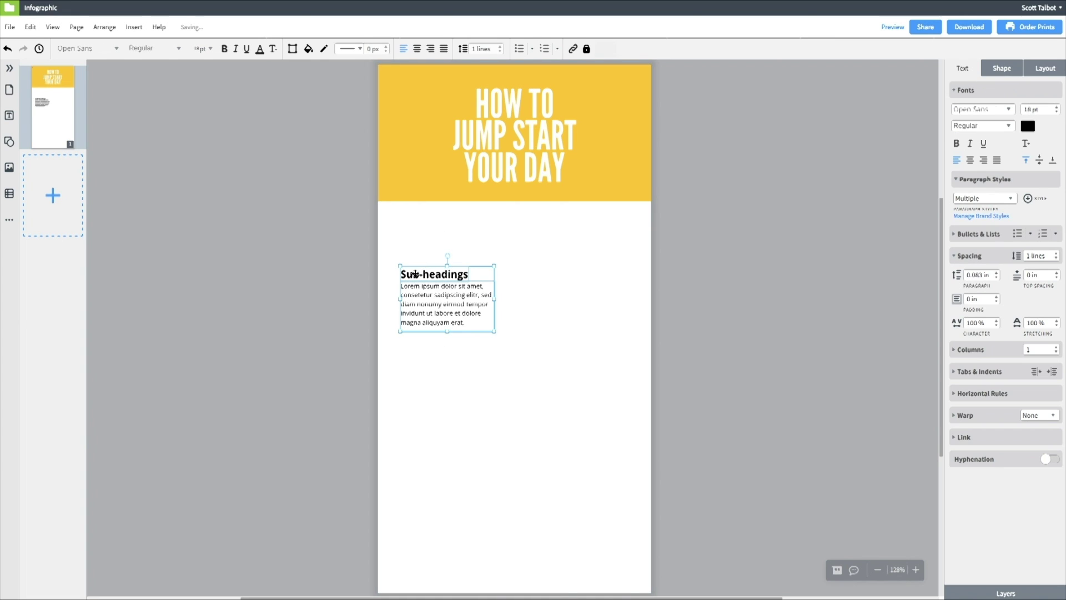
drag(416, 274, 529, 274)
click(483, 235)
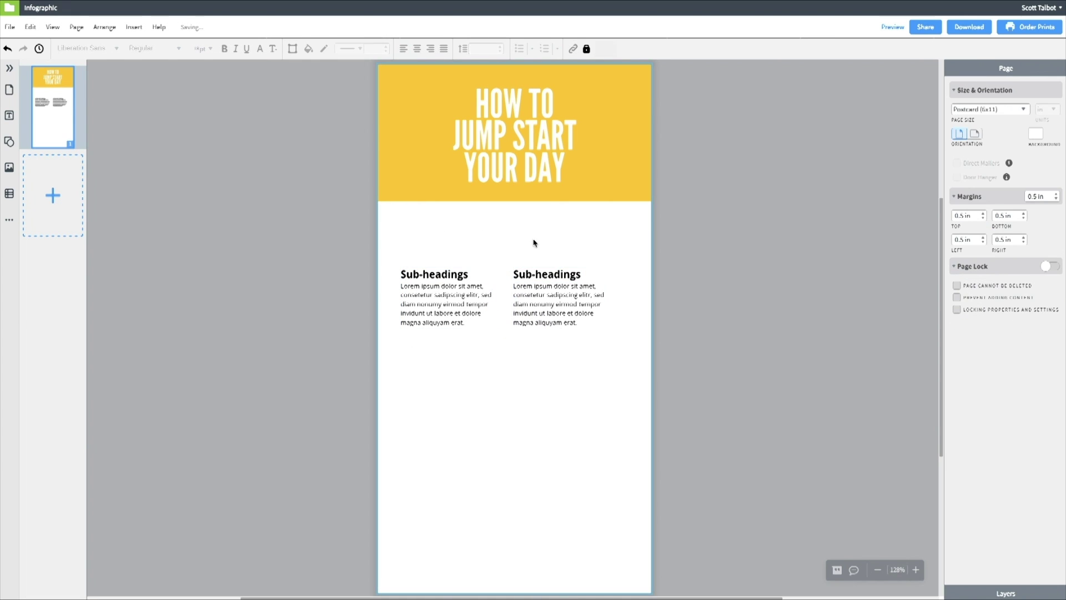
Right-align the copied sub-heading and body text, and line the sub-heading up with the body text's right edge.
click(535, 331)
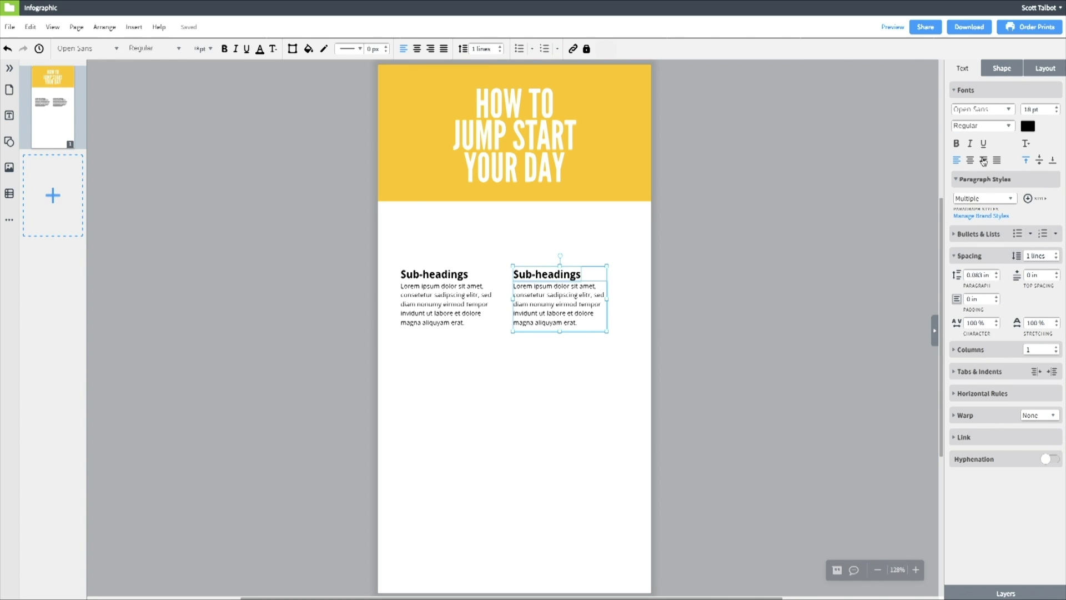
click(984, 161)
click(535, 409)
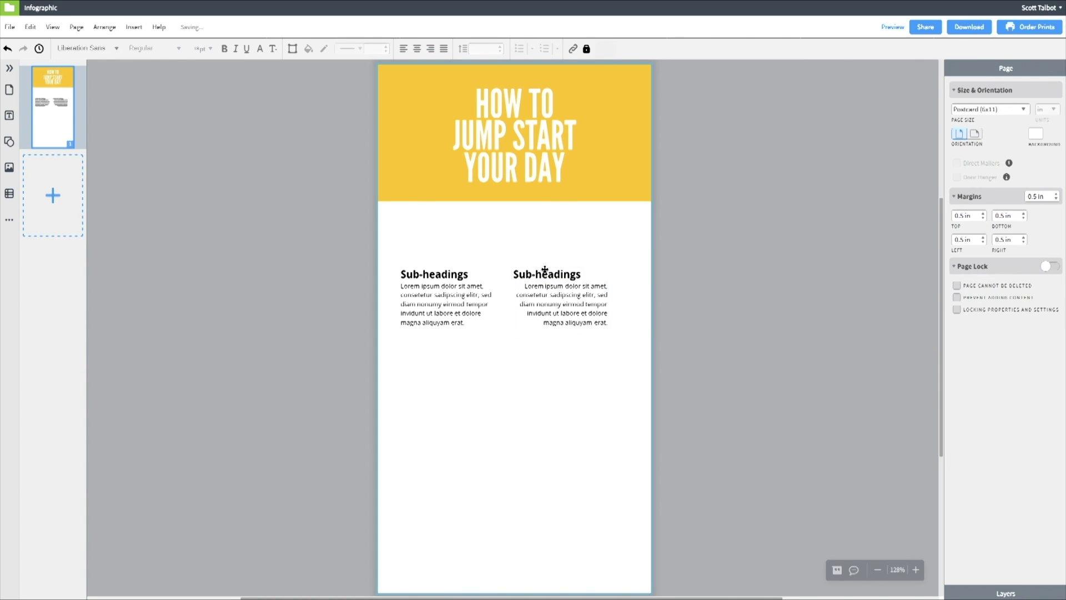
drag(545, 274, 572, 276)
Duplicate both text blocks as a second row beneath, and copy the right-aligned block once more below that row.
click(403, 248)
drag(397, 247, 593, 358)
drag(587, 278, 580, 365)
click(381, 376)
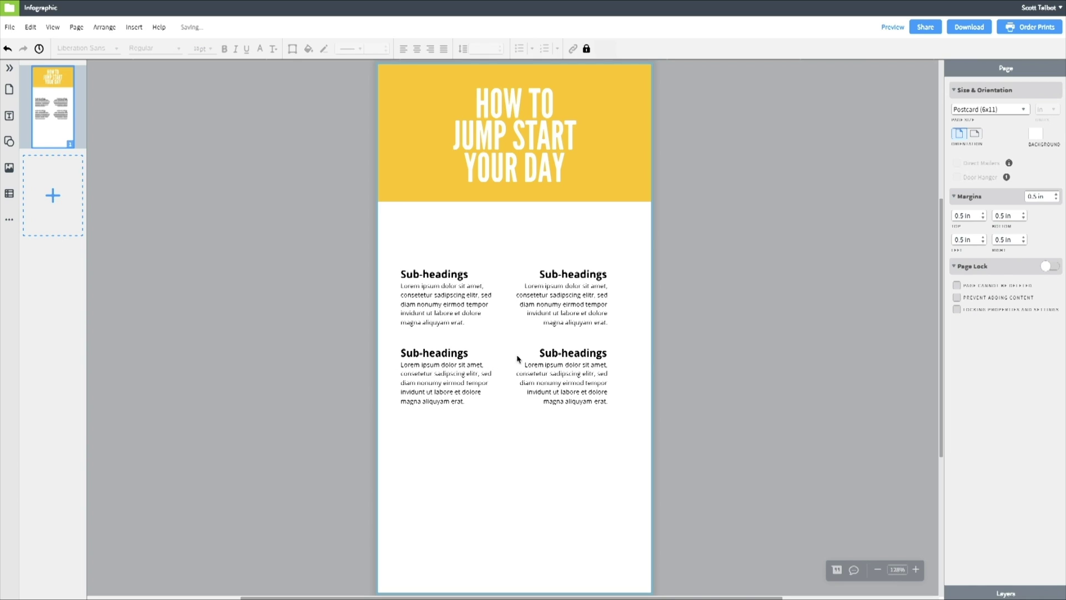
drag(510, 348, 610, 413)
drag(580, 355, 580, 430)
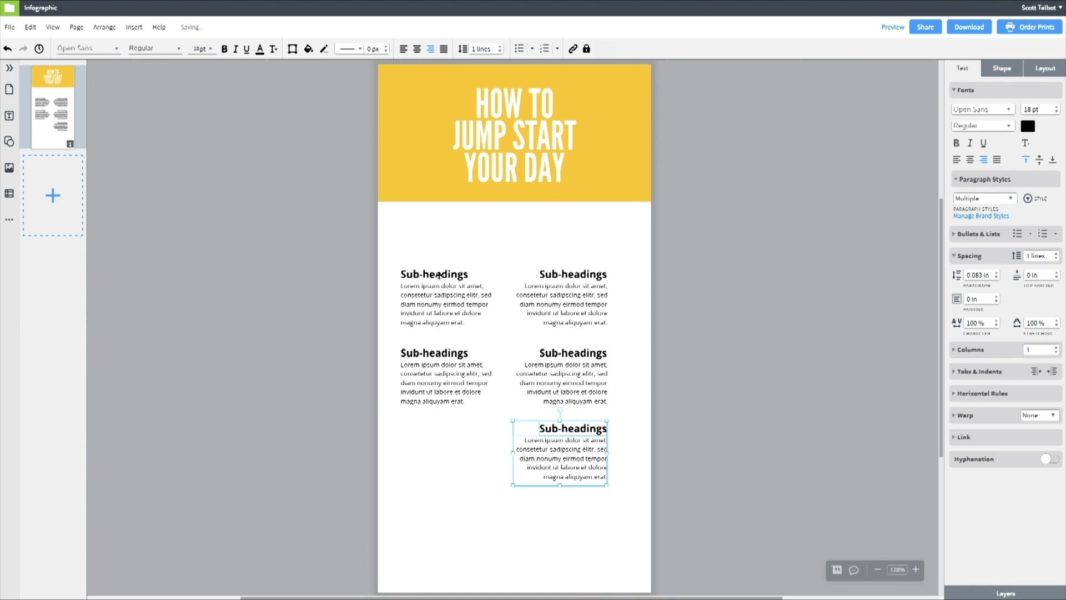
Replace the left-aligned sub-heading in the first row with "Exercise".
click(438, 275)
drag(468, 273, 346, 262)
text(Exercise)
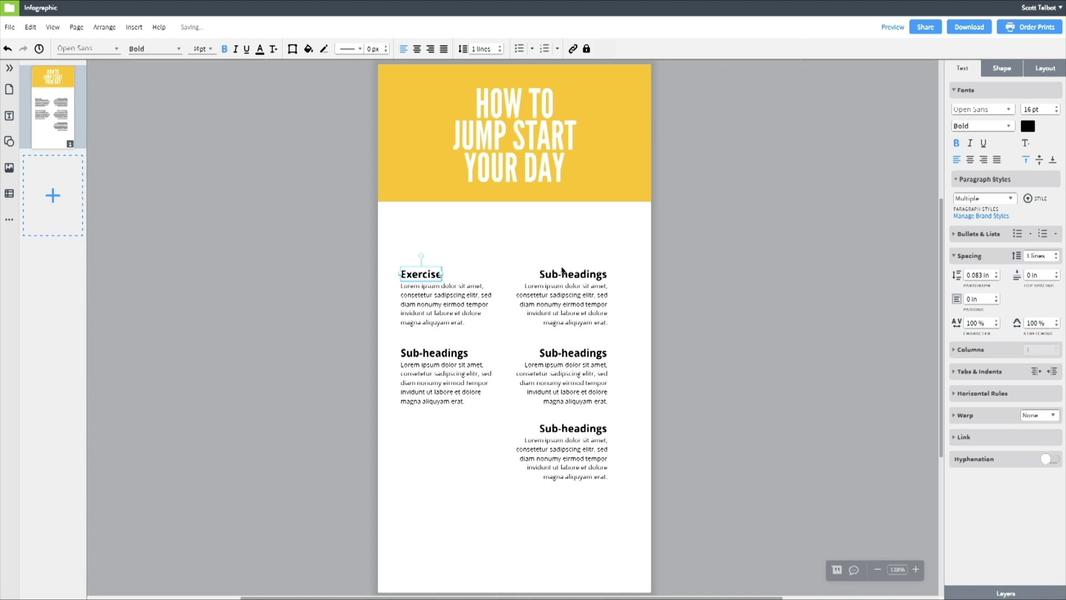
Rename the first row's sub-headings: "Exercise" on the right-aligned block and "Eat Right" on the left-aligned block.
click(578, 277)
drag(607, 274, 494, 261)
text(Exercise)
drag(438, 284, 338, 237)
key(ctrl+z)
click(433, 276)
text(Eat Right)
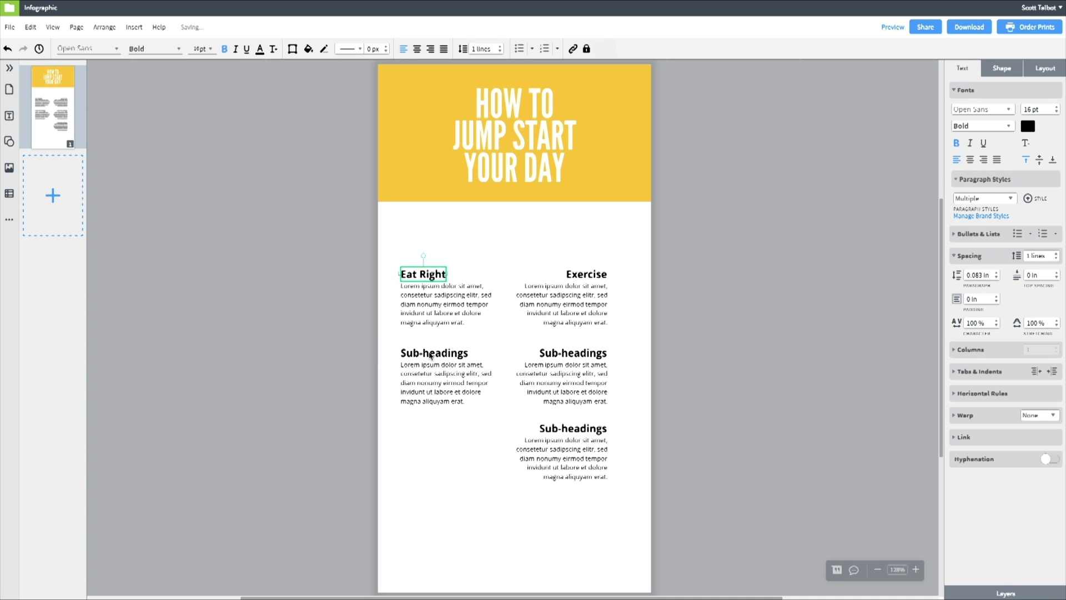
Rename the second row's sub-headings "Shower Right" and "Meditation", and the third row's sub-heading "Clear Your Head".
click(430, 356)
drag(470, 354, 374, 343)
text(Shower Right)
drag(608, 354, 538, 354)
text(Meditation)
click(592, 428)
drag(611, 429, 460, 410)
text(Clear  Your Head)
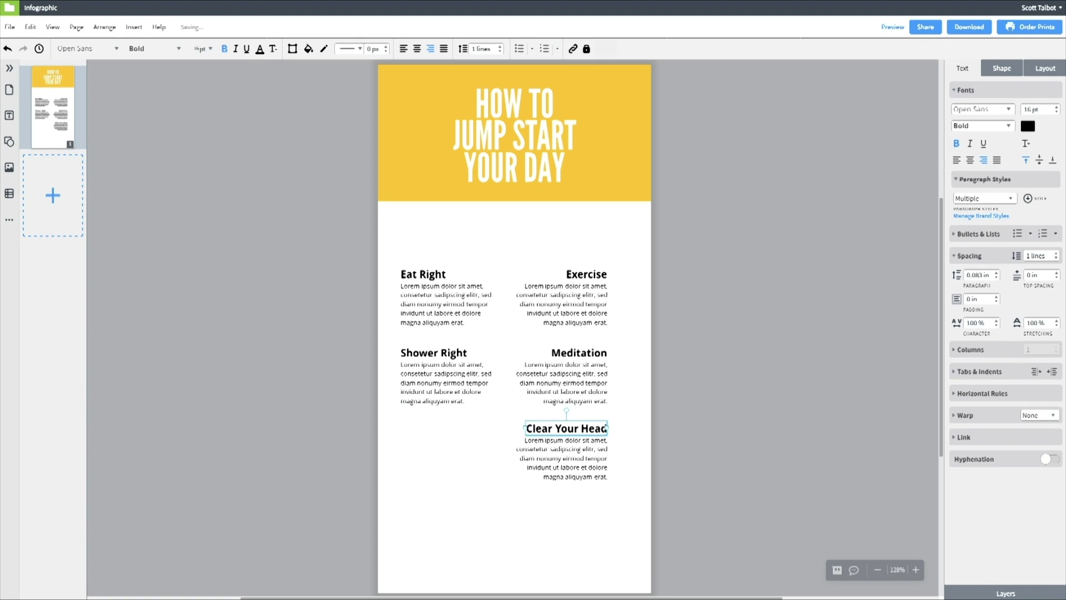
click(478, 496)
Swap the two columns so the right-aligned blocks sit on the left half of the page and the left-aligned blocks on the right.
click(415, 280)
drag(415, 277, 646, 277)
drag(509, 220, 644, 472)
drag(642, 268, 537, 268)
click(169, 307)
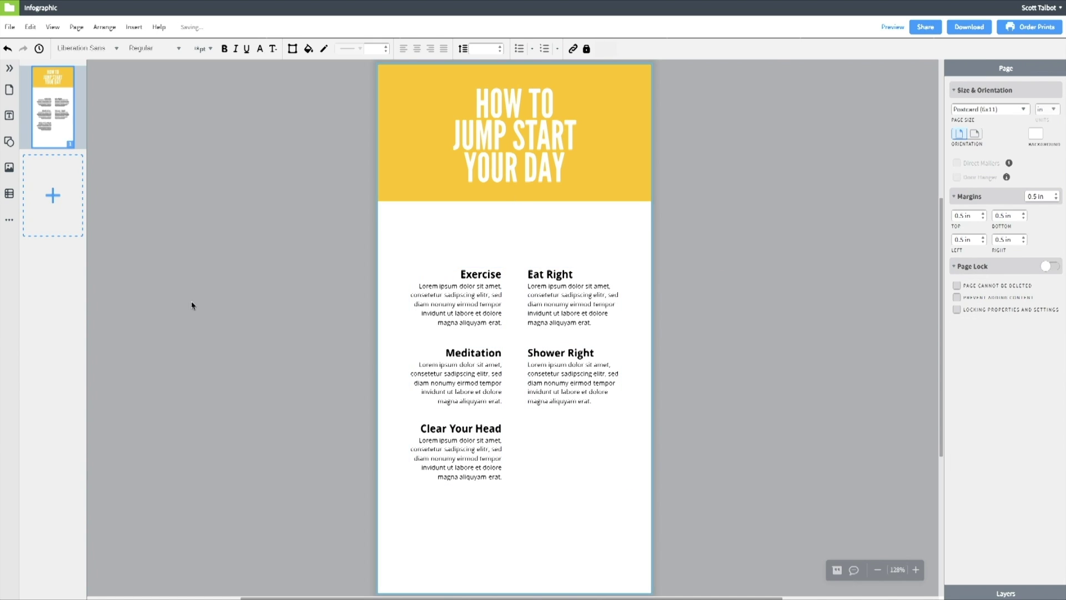
Add a vertical line about 6.6 in long between the two columns, starting just below the yellow header.
click(8, 148)
drag(38, 99, 520, 406)
drag(500, 253, 515, 227)
drag(514, 385, 514, 526)
Stagger the text blocks along the vertical line, moving Exercise and Meditation up and Shower Right and Clear Your Head down.
click(581, 467)
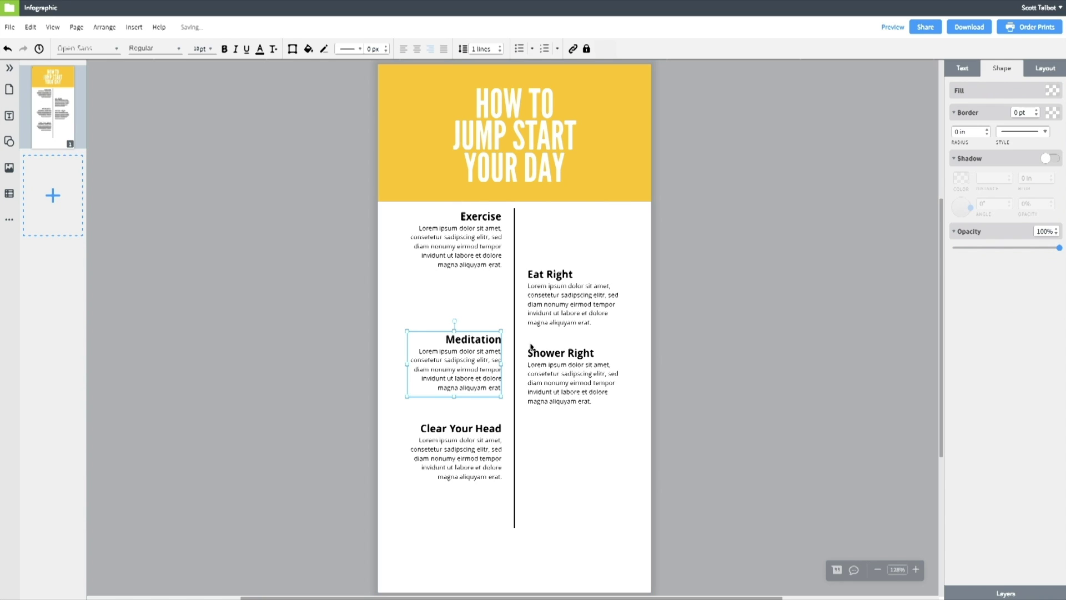
drag(551, 351, 552, 385)
drag(400, 420, 467, 484)
drag(467, 429, 466, 462)
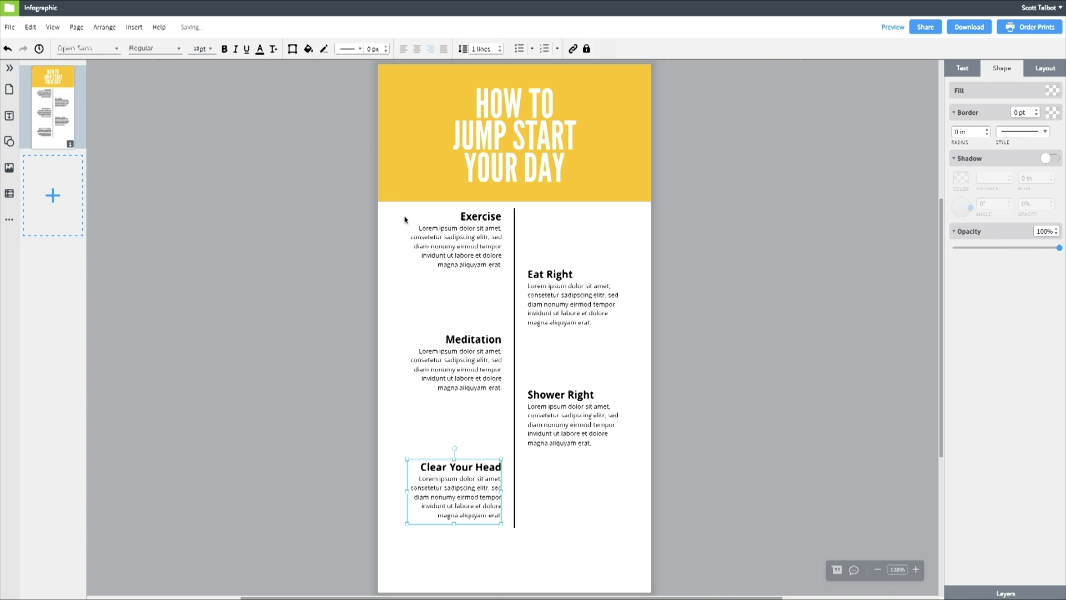
Distribute the five text blocks evenly in the vertical direction.
shift+click(482, 339)
shift+click(484, 221)
shift+click(552, 272)
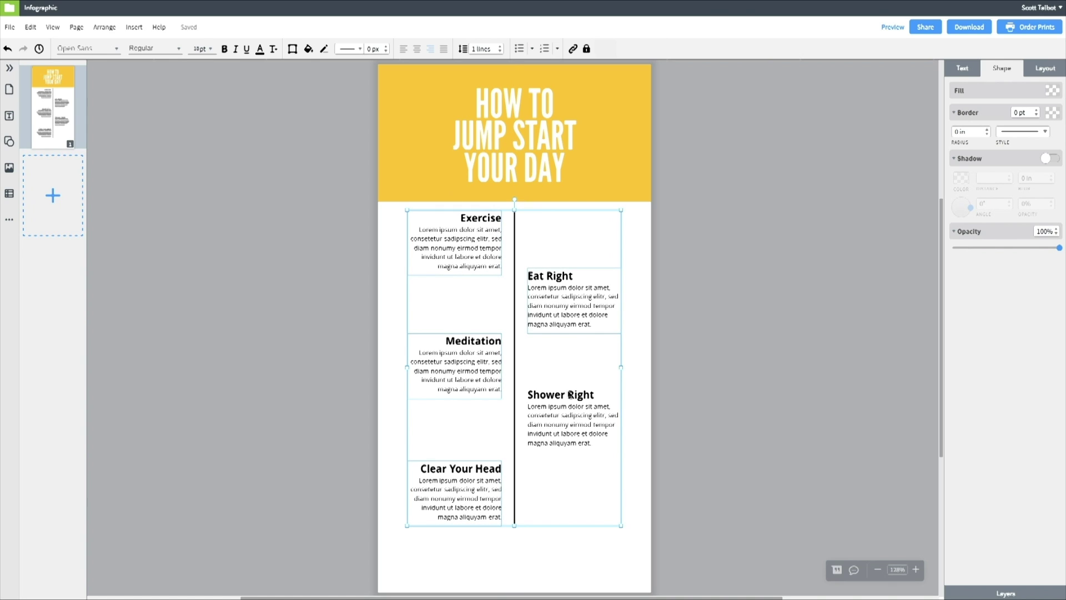
click(1045, 69)
click(1000, 258)
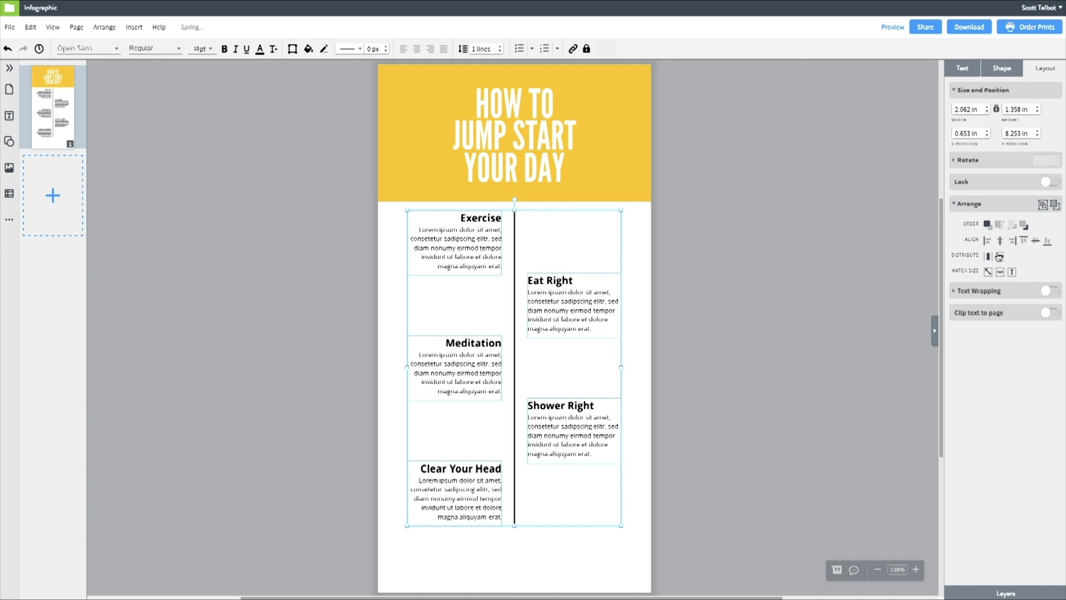
click(678, 431)
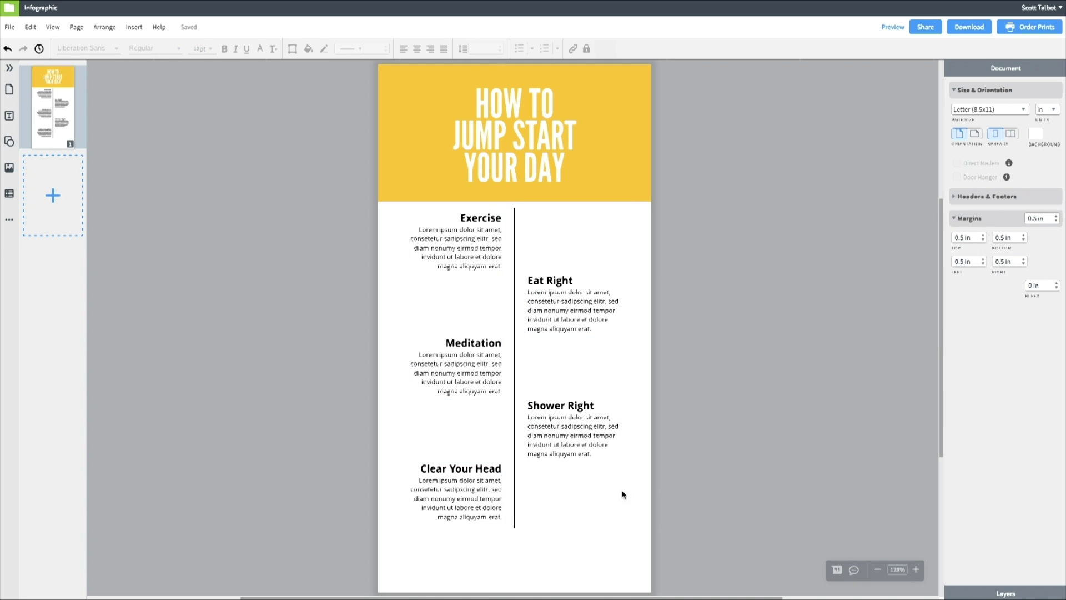
Place the exercise runner image across the line from the Exercise block and shrink it to about 1.13 in wide.
click(8, 167)
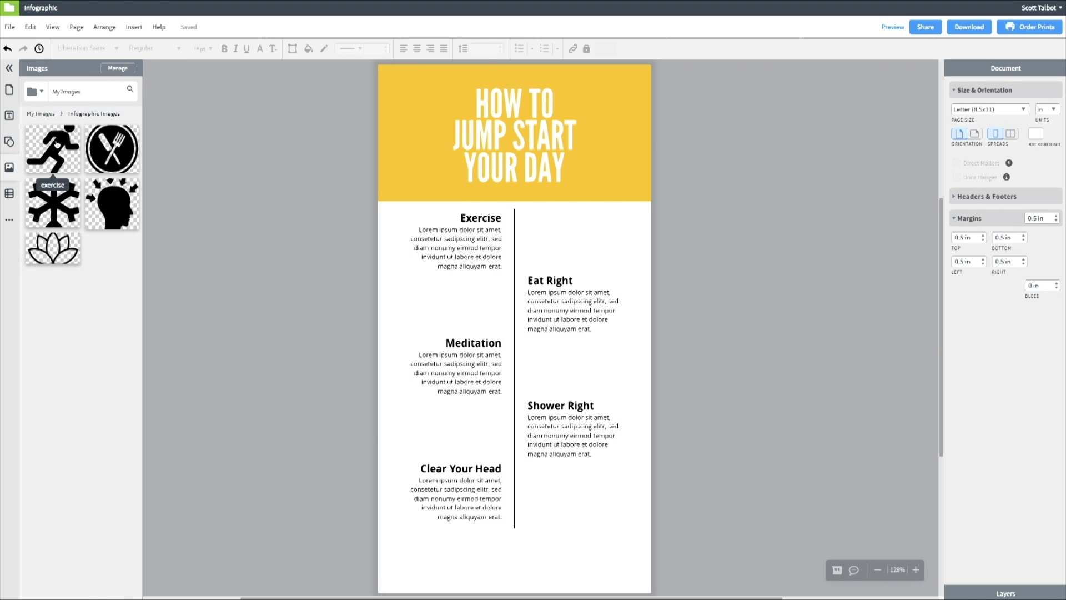
drag(64, 149, 560, 236)
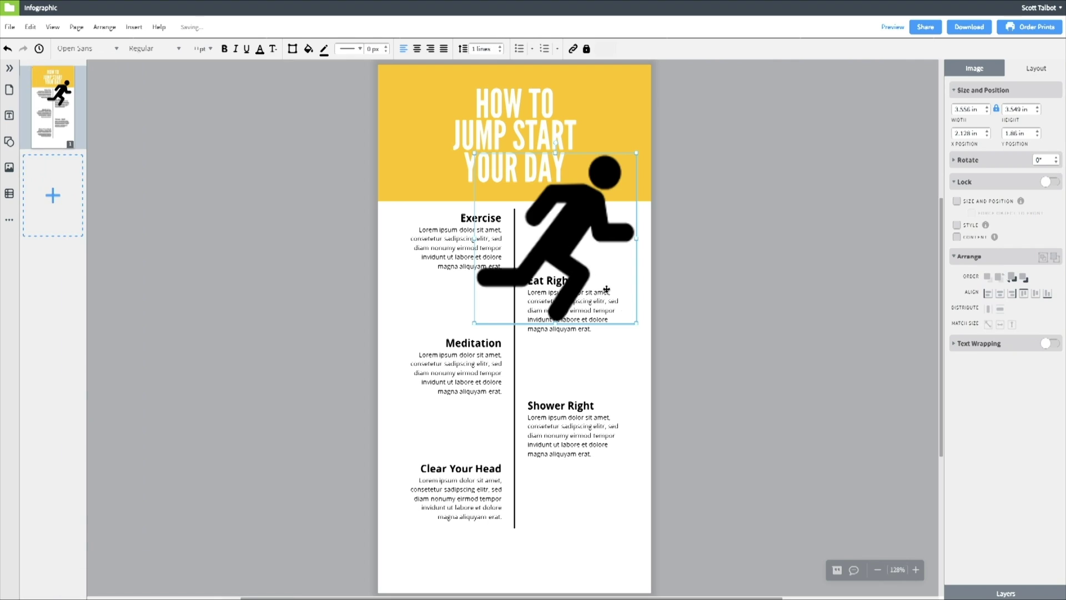
drag(636, 323, 575, 265)
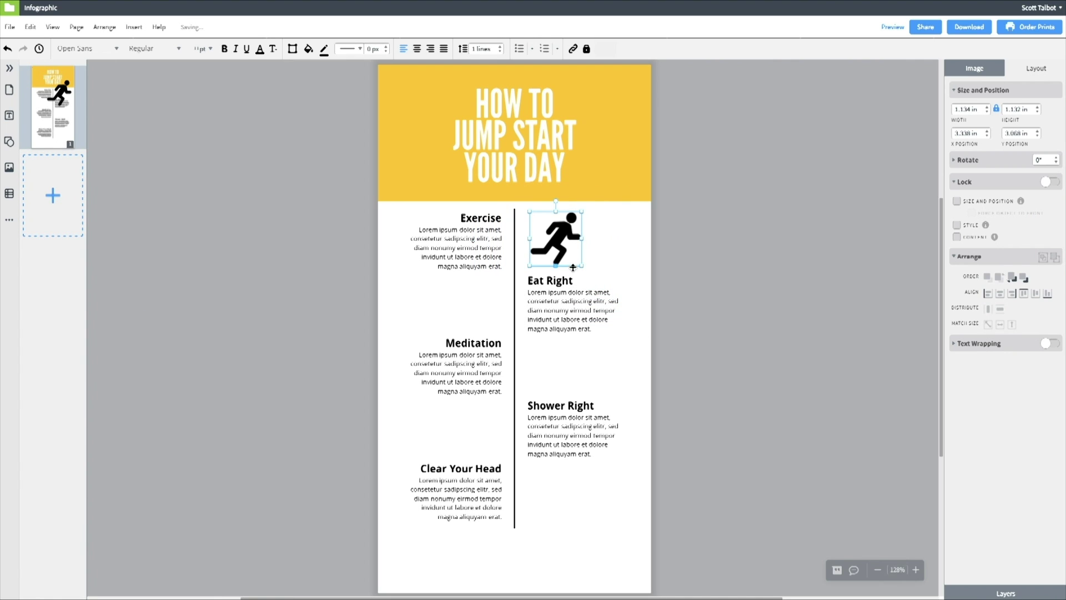
Place the fork-and-knife image beside Eat Right at about 0.9 in, and the lotus image beside Meditation at about 1.47 in wide.
click(9, 167)
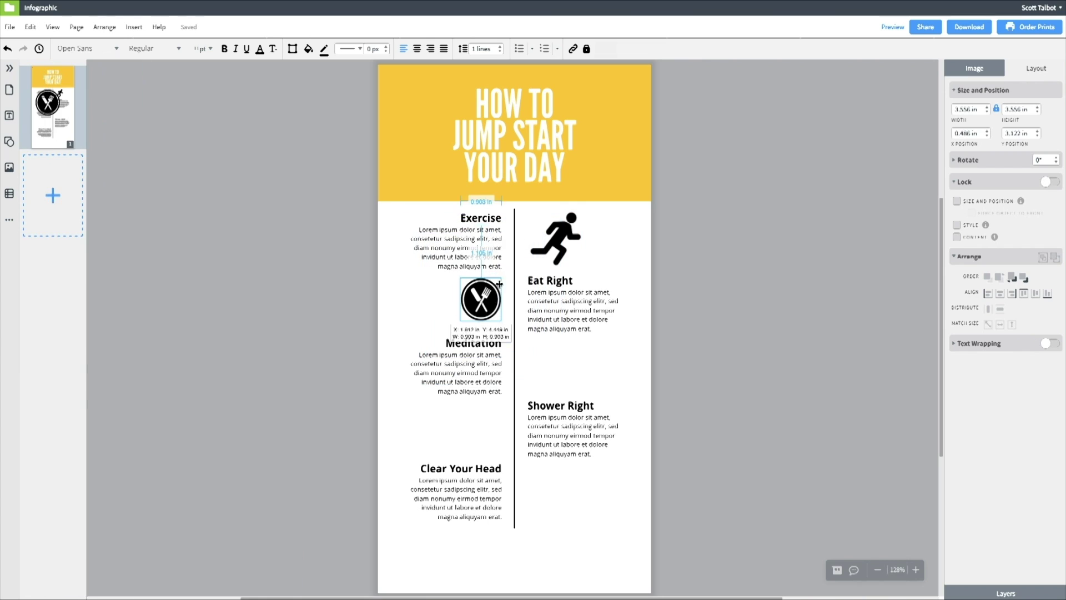
click(9, 167)
drag(53, 248, 559, 362)
drag(642, 424, 594, 386)
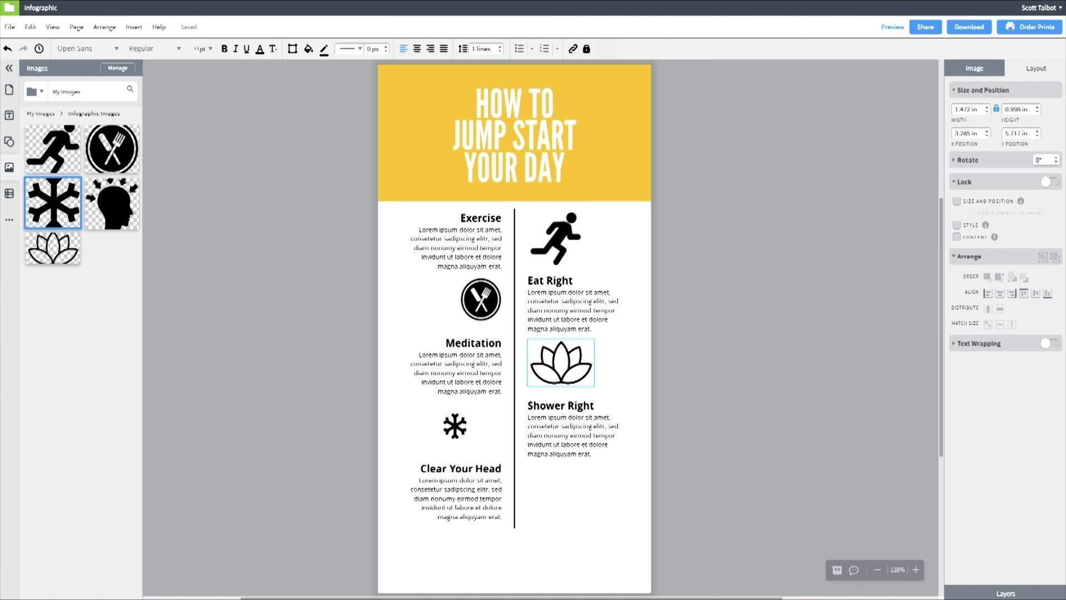
Fit the snowflake image beside Shower Right, and add the head-with-arrows image beside Clear Your Head, scaled to the text block's height.
drag(454, 426, 488, 429)
drag(565, 512, 474, 425)
click(10, 167)
drag(112, 203, 561, 490)
drag(637, 575, 555, 493)
Enlarge the fork-and-knife image to about 1.1 in, and adjust the runner, lotus and snowflake images to sit evenly beside their text blocks.
drag(561, 363, 561, 363)
drag(557, 239, 556, 244)
drag(481, 299, 481, 297)
drag(461, 317, 451, 329)
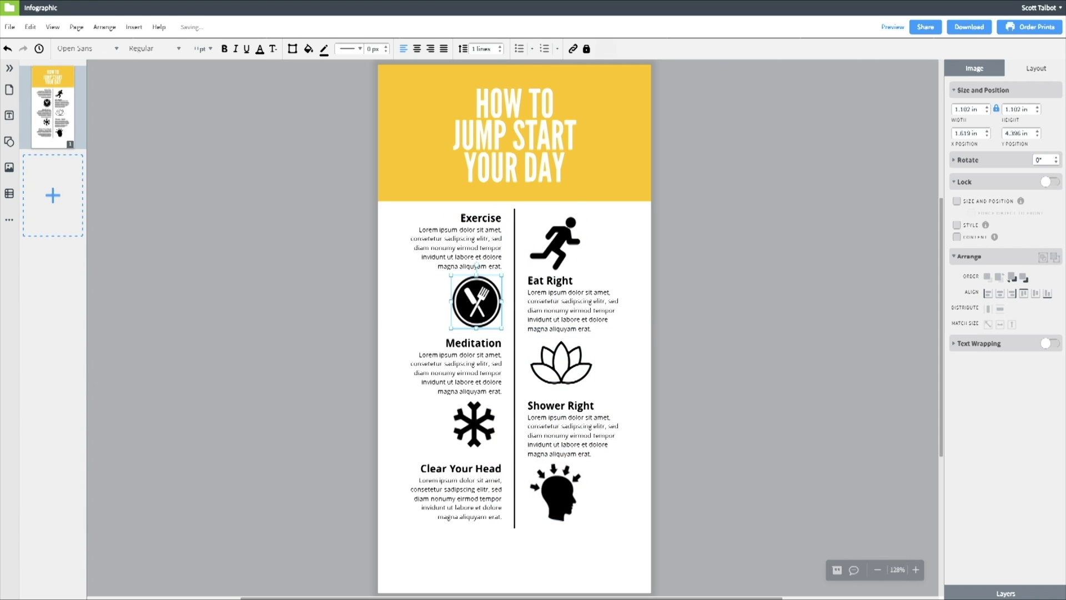
mouse_move(475, 425)
mouse_down()
mouse_move(452, 456)
mouse_move(477, 429)
mouse_up()
click(333, 439)
drag(477, 302, 476, 303)
drag(561, 363, 561, 367)
click(727, 366)
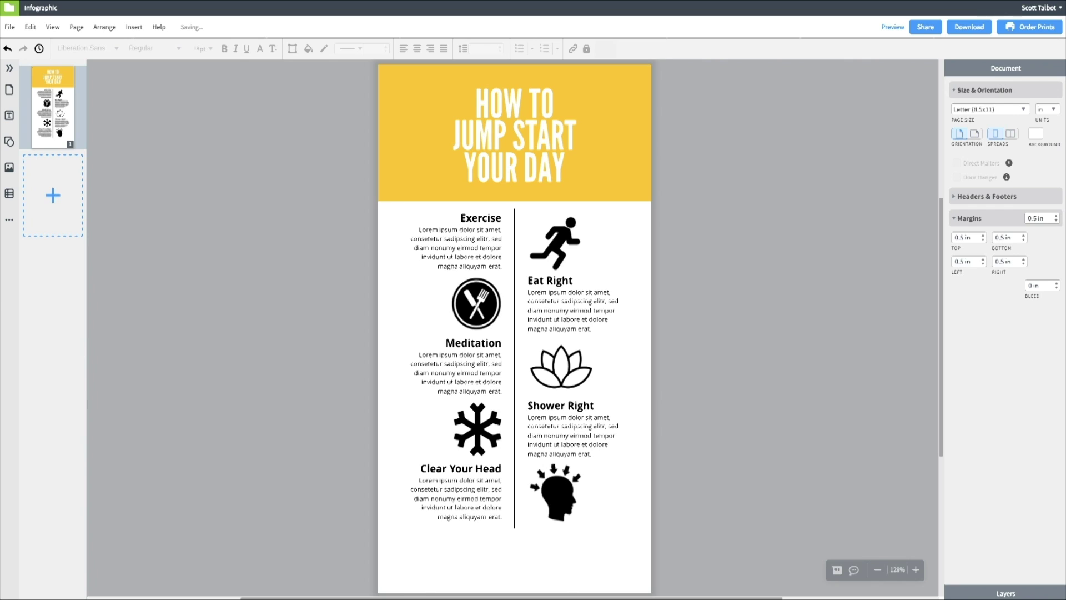
Give the vertical line between the columns a dashed style.
click(514, 367)
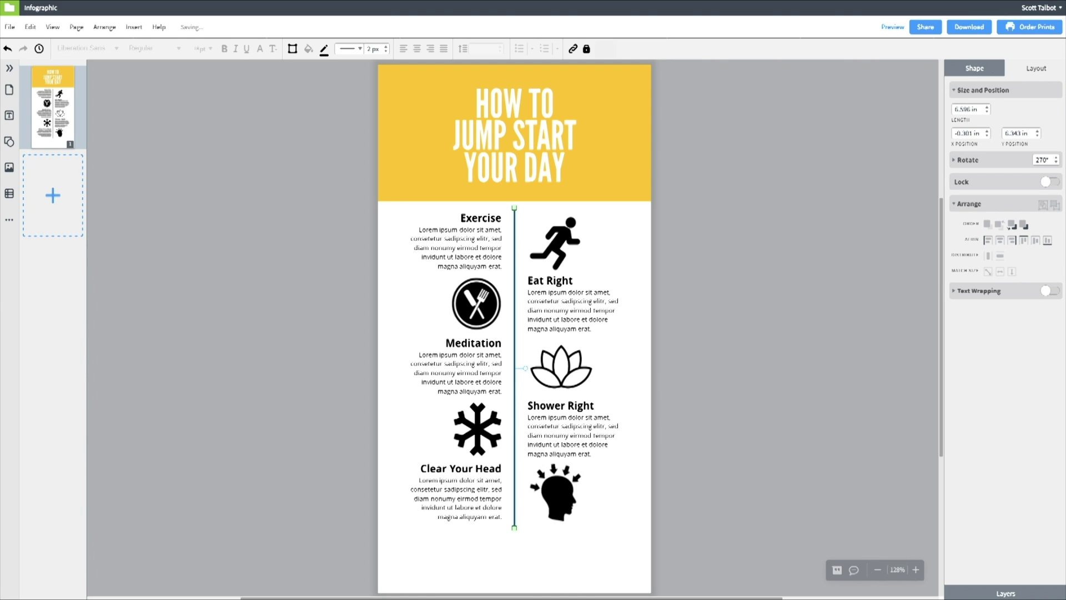
key(ctrl+z)
click(974, 68)
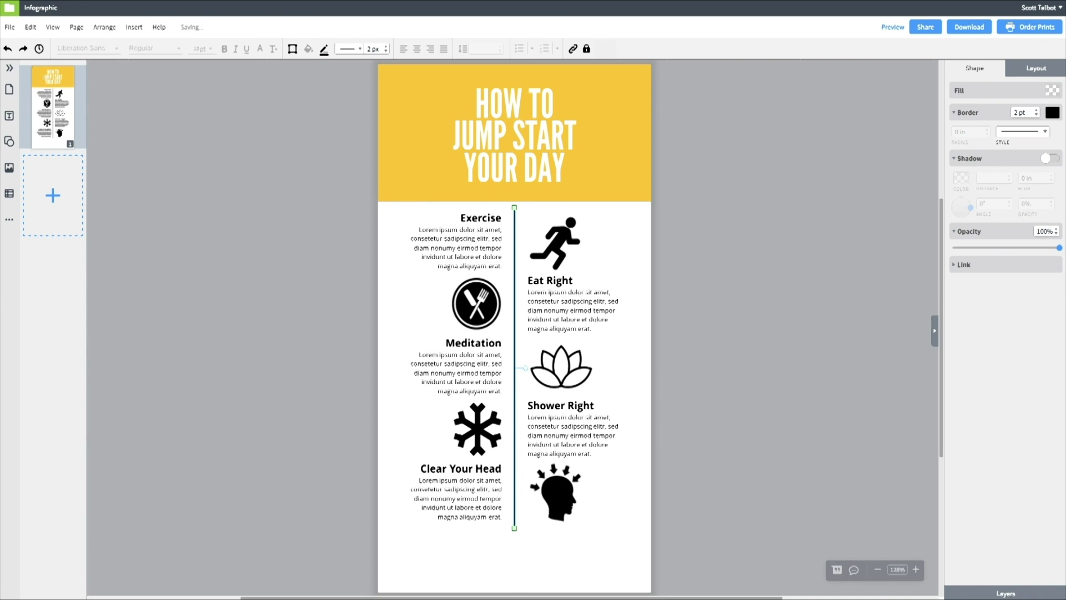
click(1022, 132)
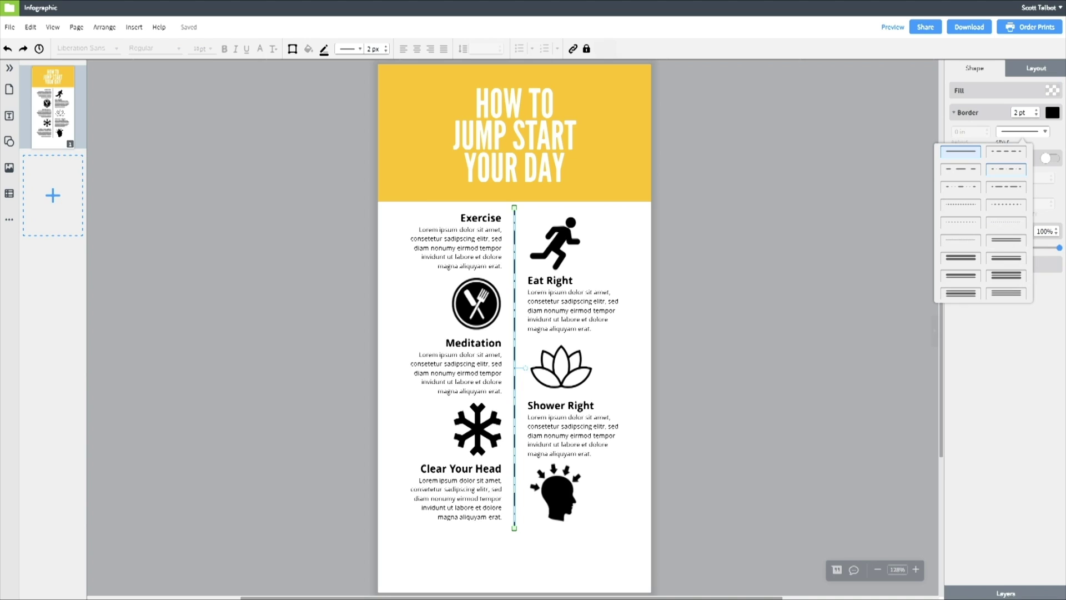
click(1006, 167)
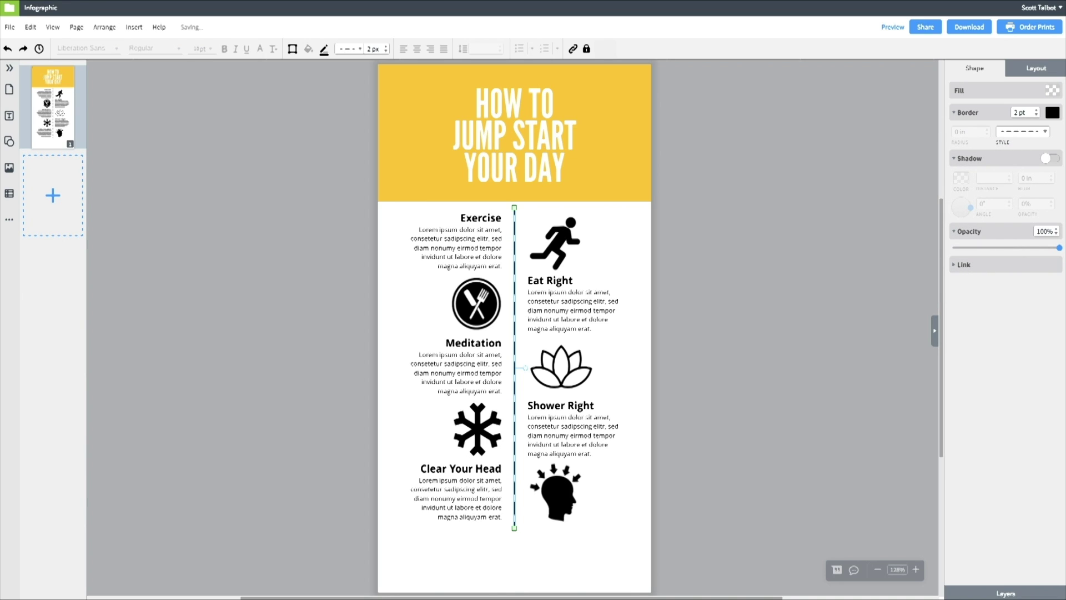
Color the dashed vertical line in the header's yellow and set its thickness to 3 pt.
click(1052, 113)
click(967, 227)
click(1036, 110)
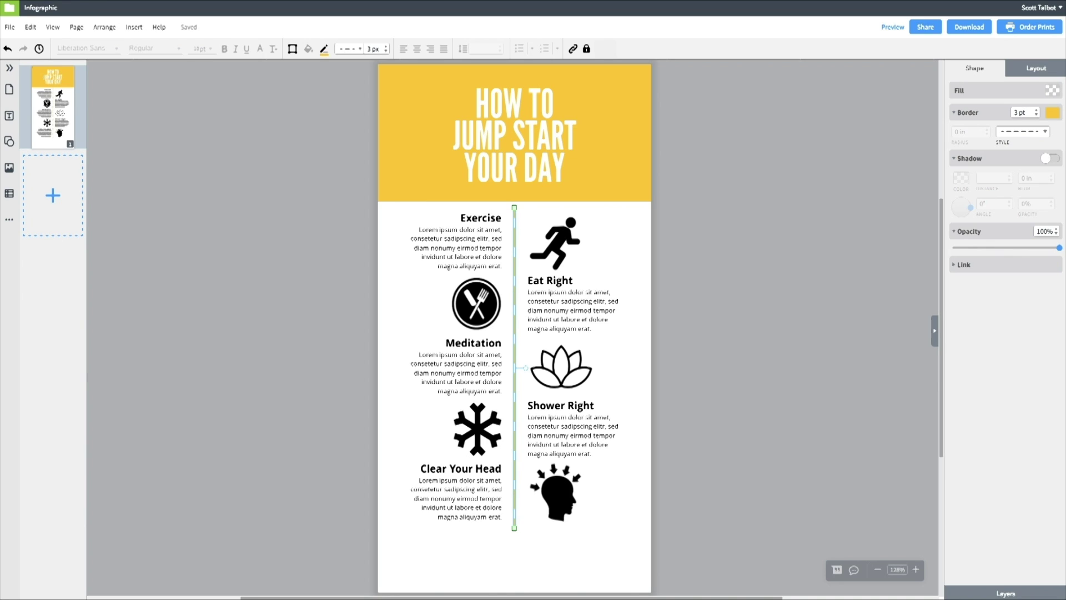
click(1022, 131)
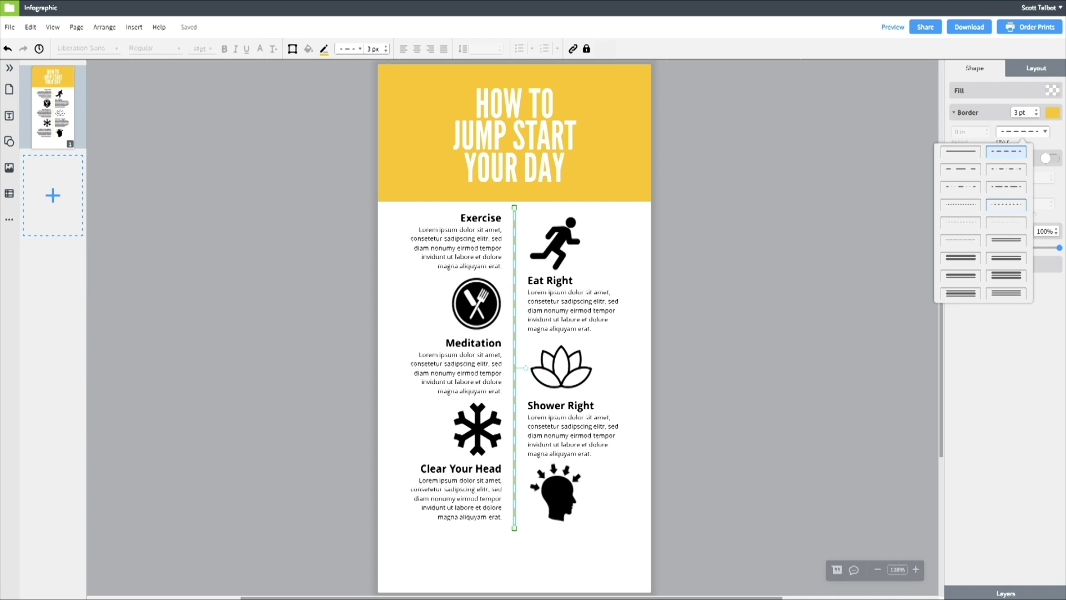
click(800, 244)
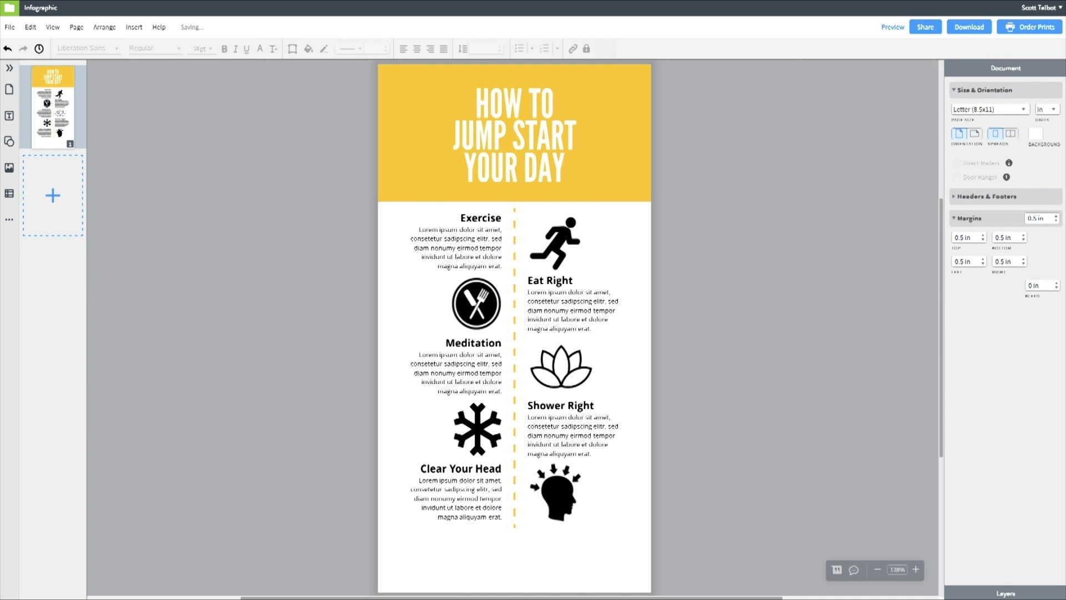
Add a text box reading "Seize the Day" in the empty area beneath the vertical line.
scroll(515, 327, down, 2)
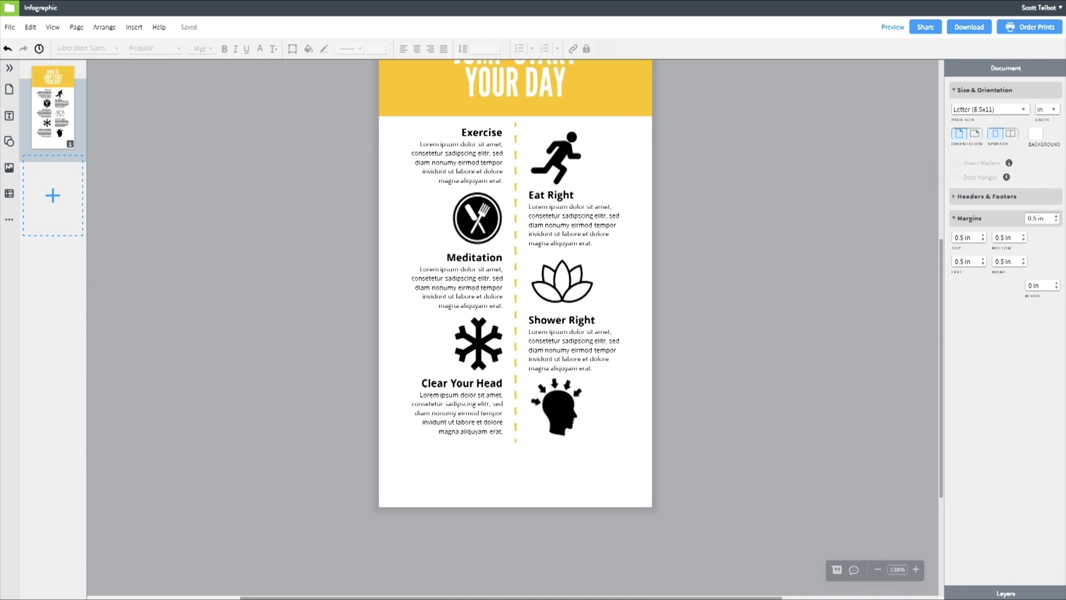
click(9, 115)
drag(114, 197, 515, 474)
text(Se)
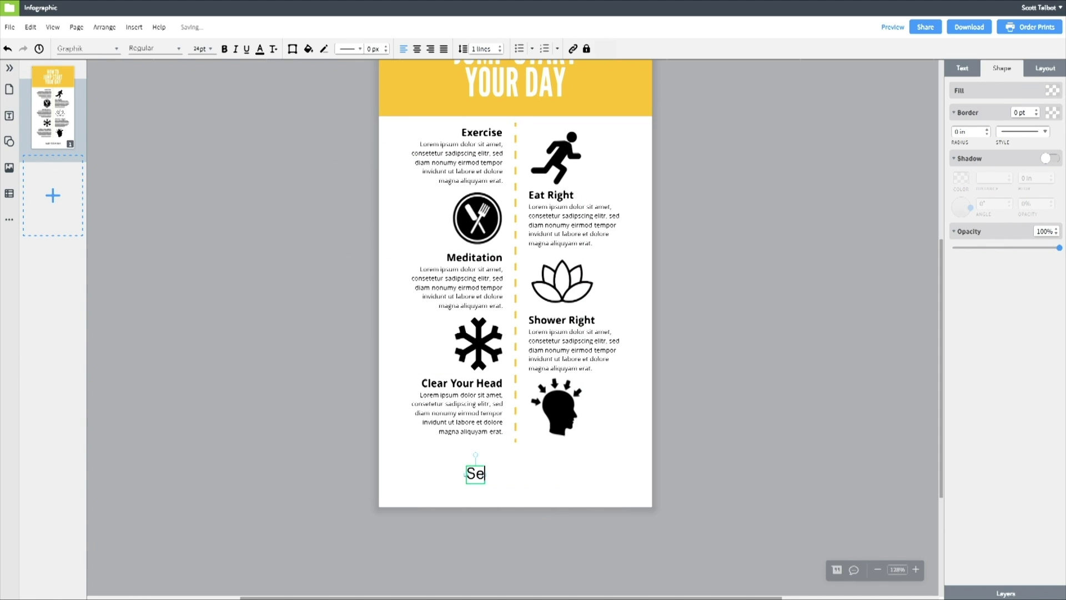
text(ize the Day)
key(Escape)
Set the "Seize the Day" text in the Open Sans font with the Bold weight.
click(969, 66)
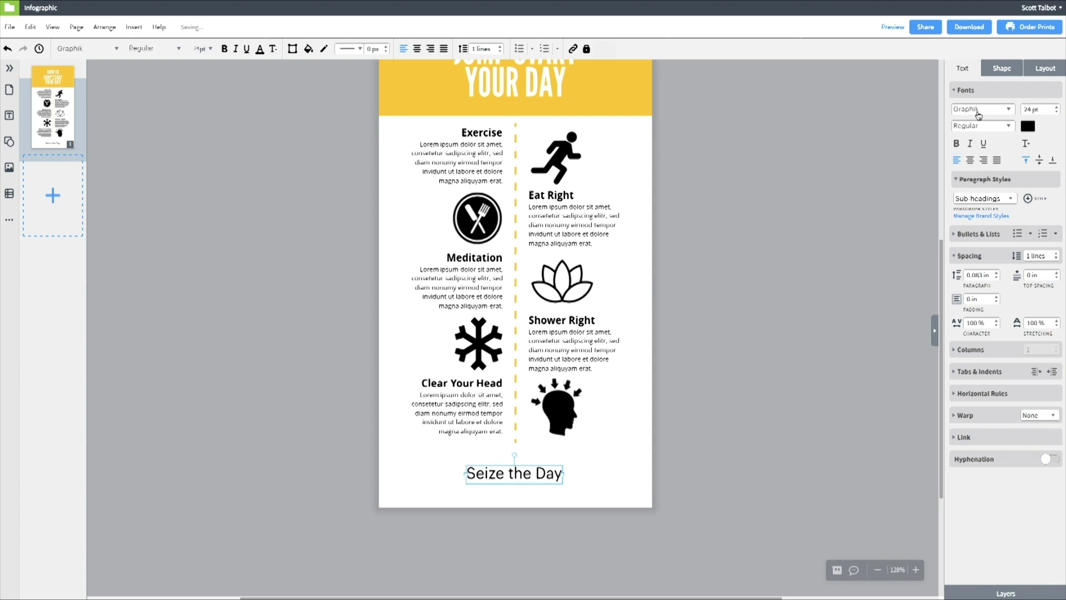
click(981, 111)
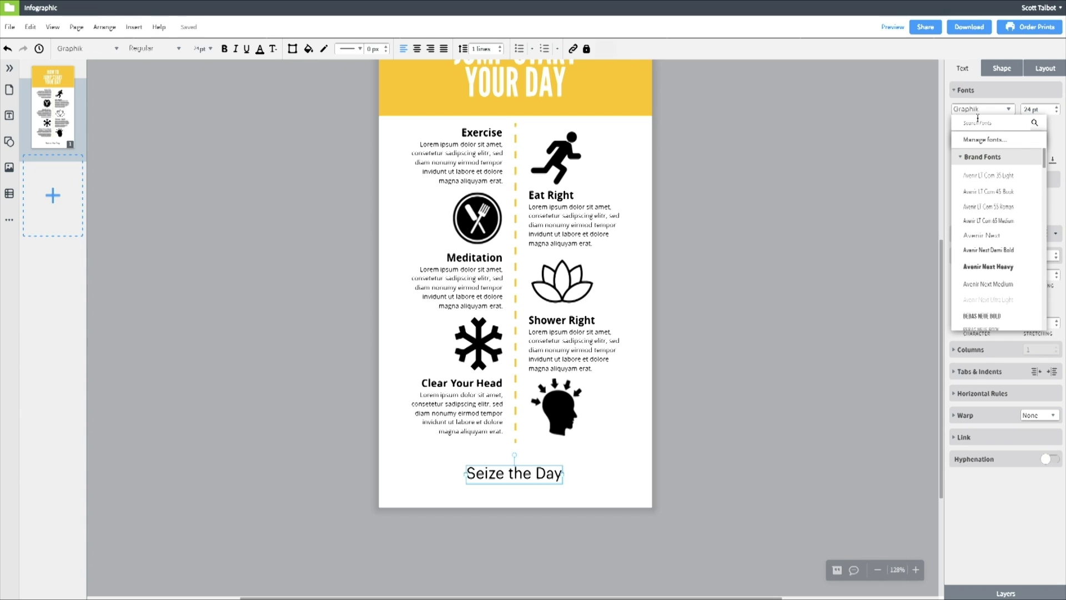
text(open)
click(989, 222)
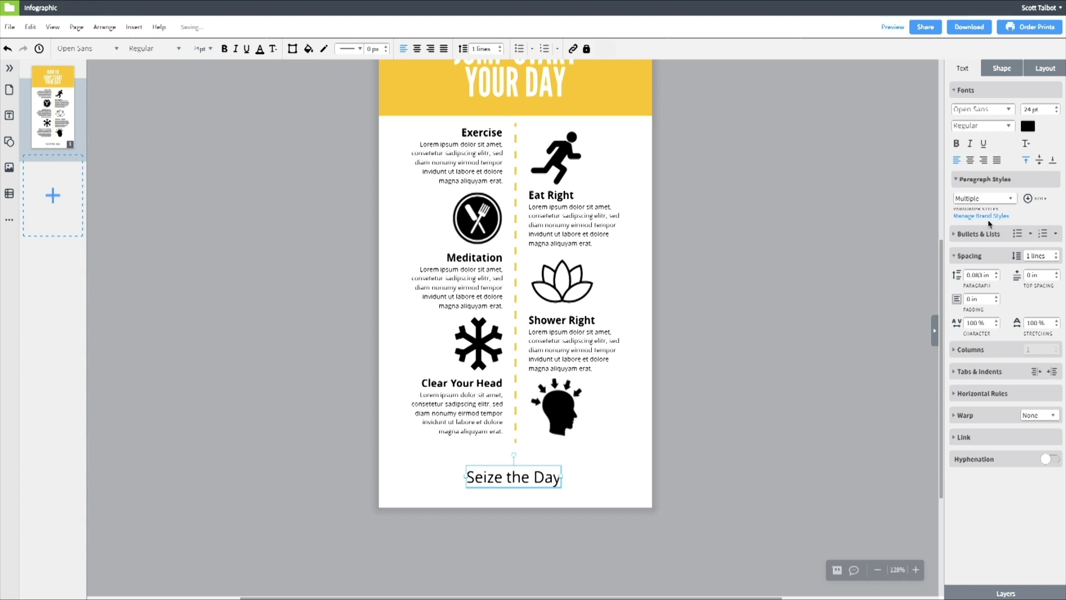
click(986, 130)
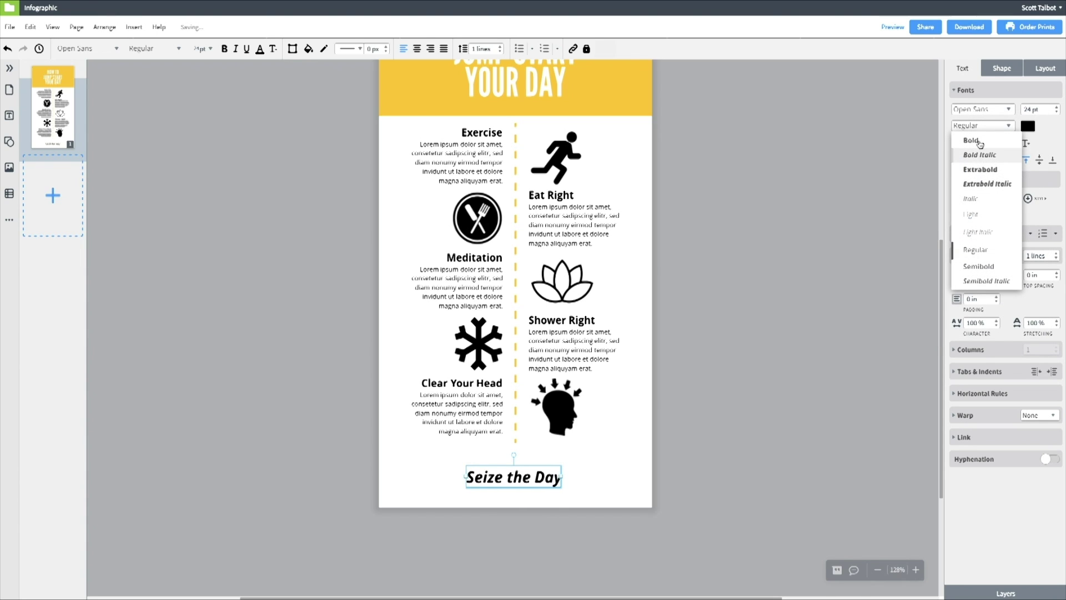
click(978, 140)
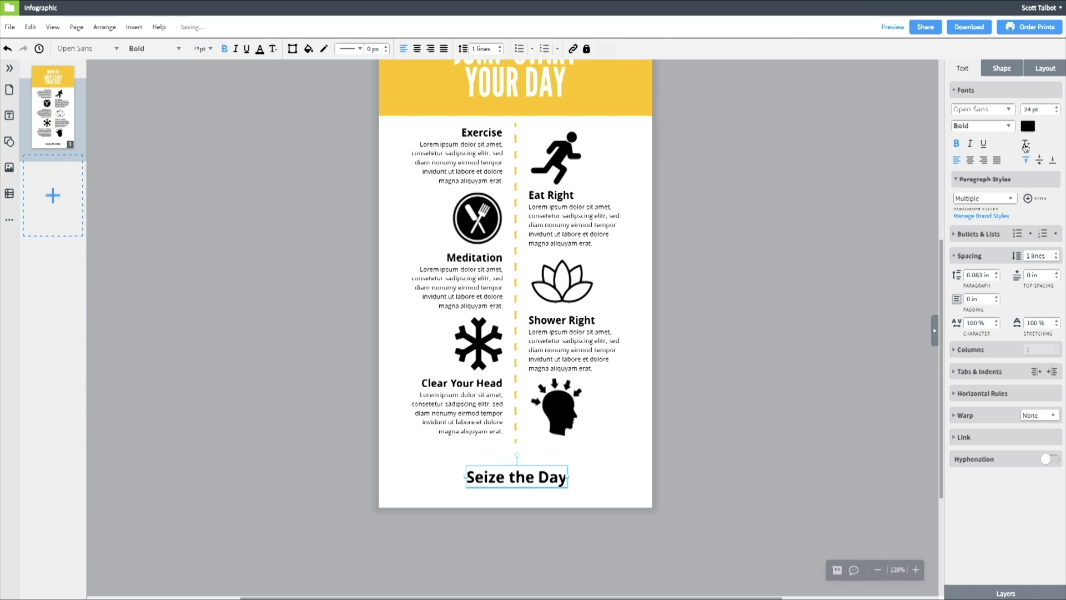
Format the closing line in all caps and change its weight to Extrabold.
click(1026, 146)
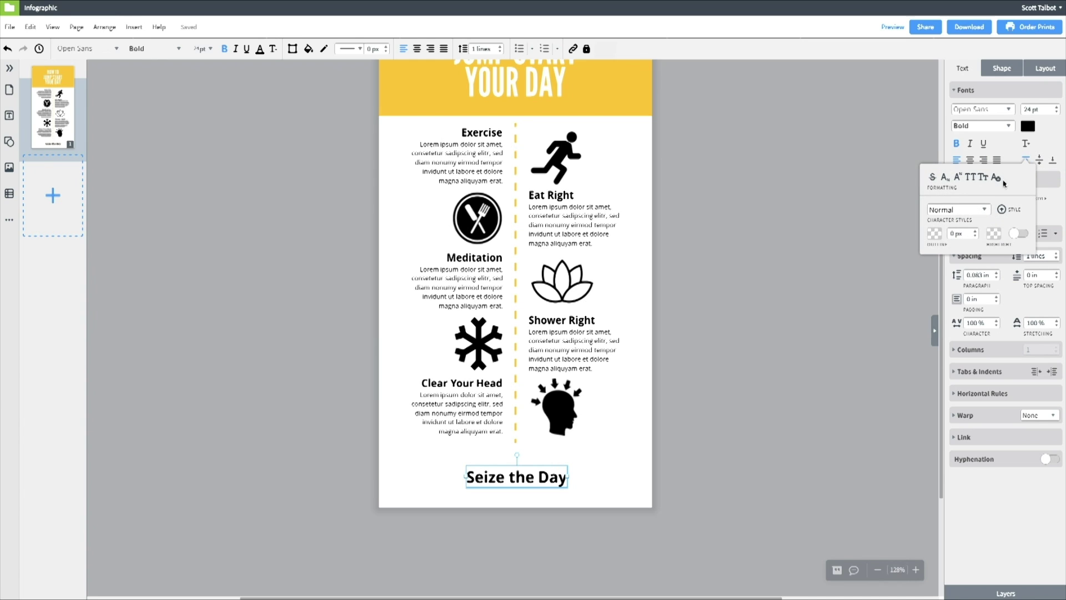
click(970, 178)
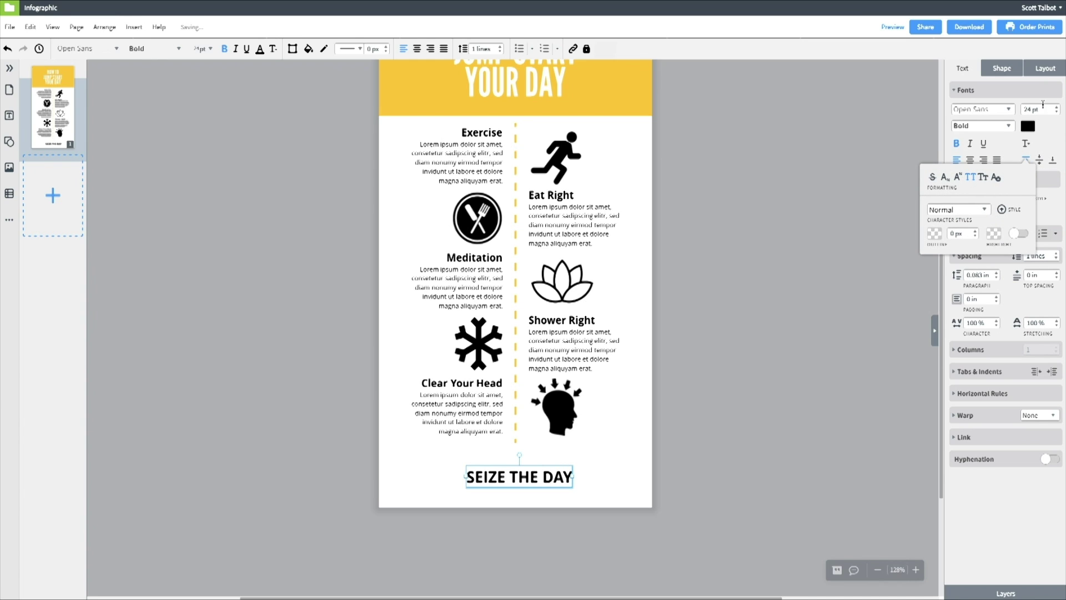
click(1004, 127)
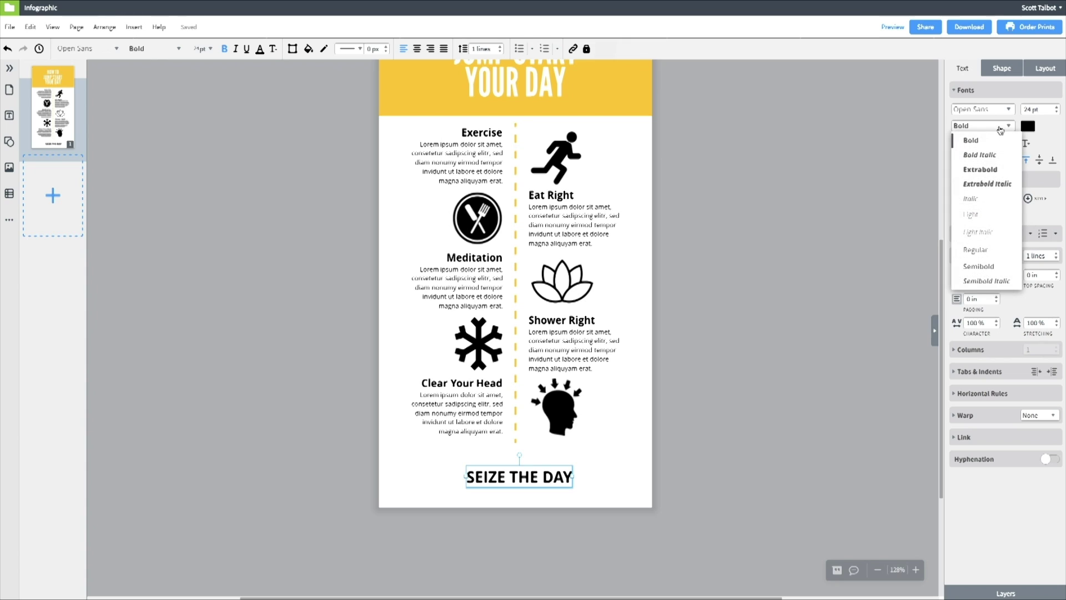
click(985, 173)
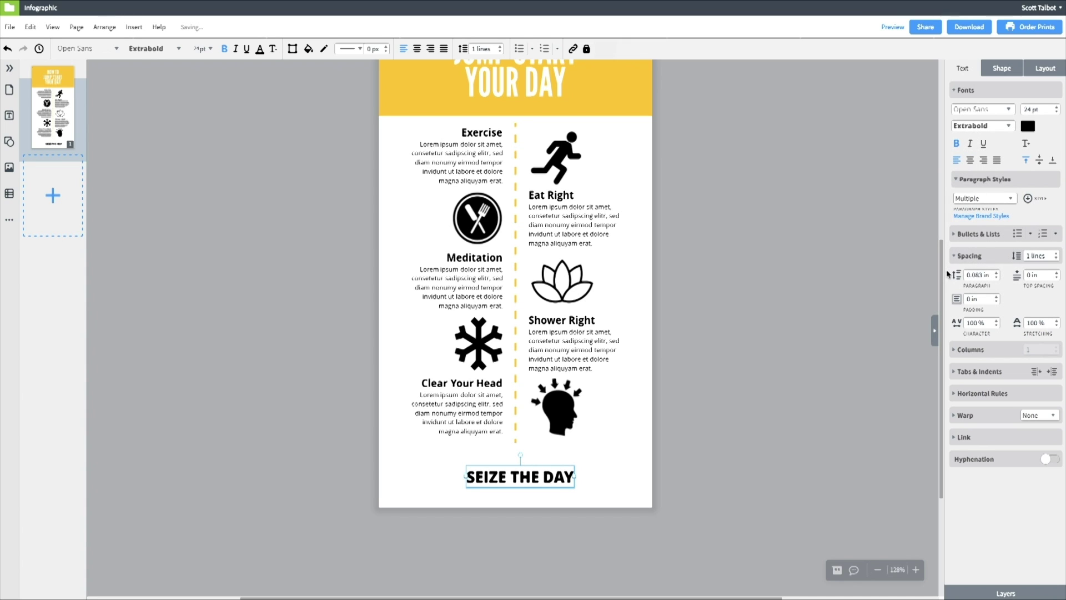
Increase the closing line's character spacing to 150%.
click(997, 321)
click(996, 321)
click(997, 320)
click(997, 321)
click(997, 321)
Center the closing line's text within its box and center the box horizontally on the page.
click(971, 161)
click(1054, 65)
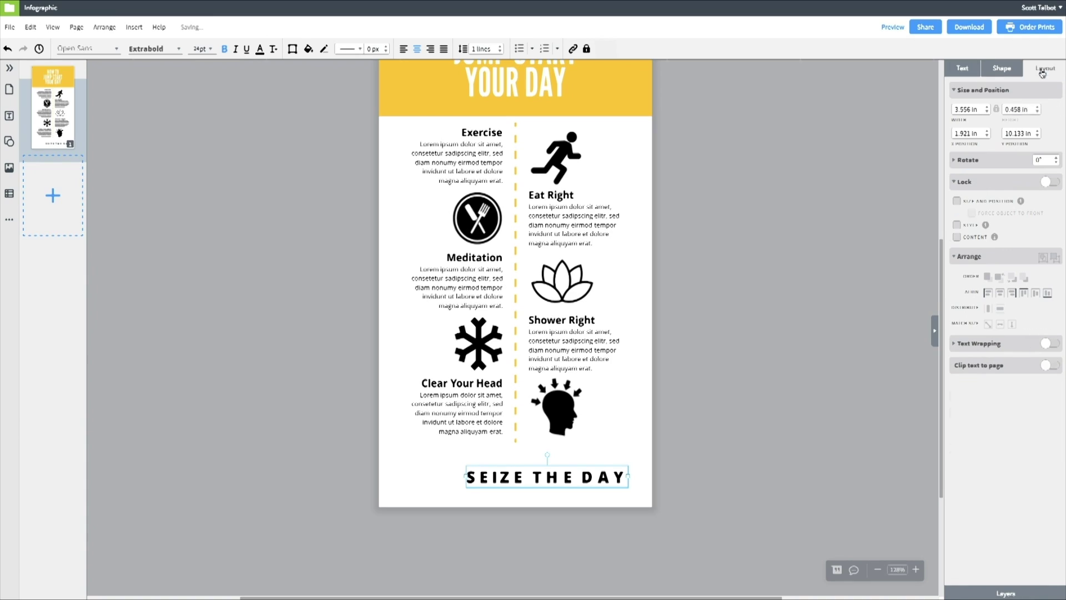
click(1000, 294)
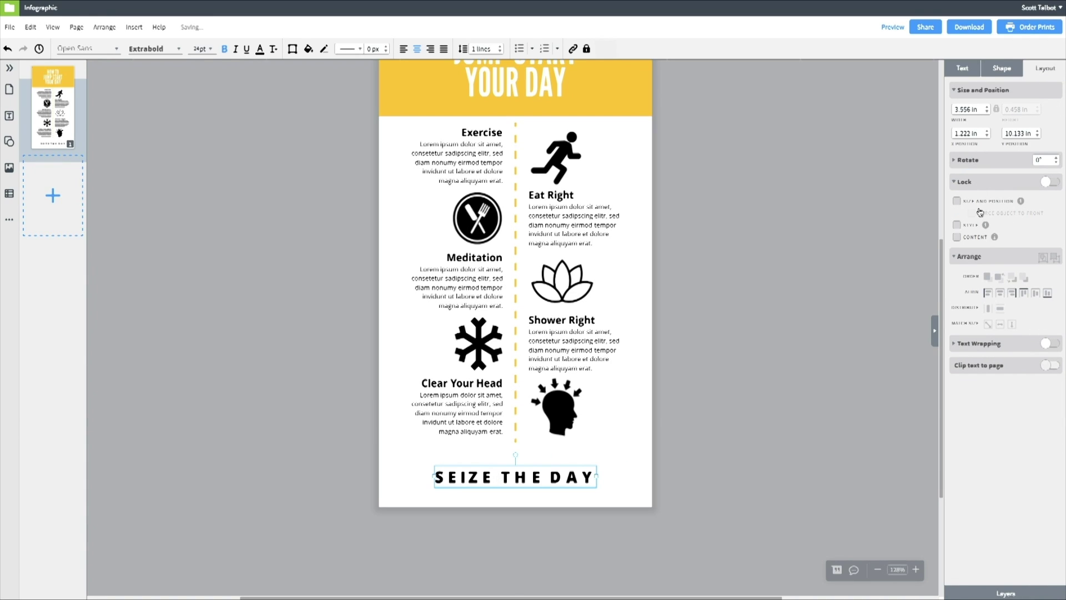
Set the closing line's font size to 16 pt and move it slightly lower on the page.
click(958, 75)
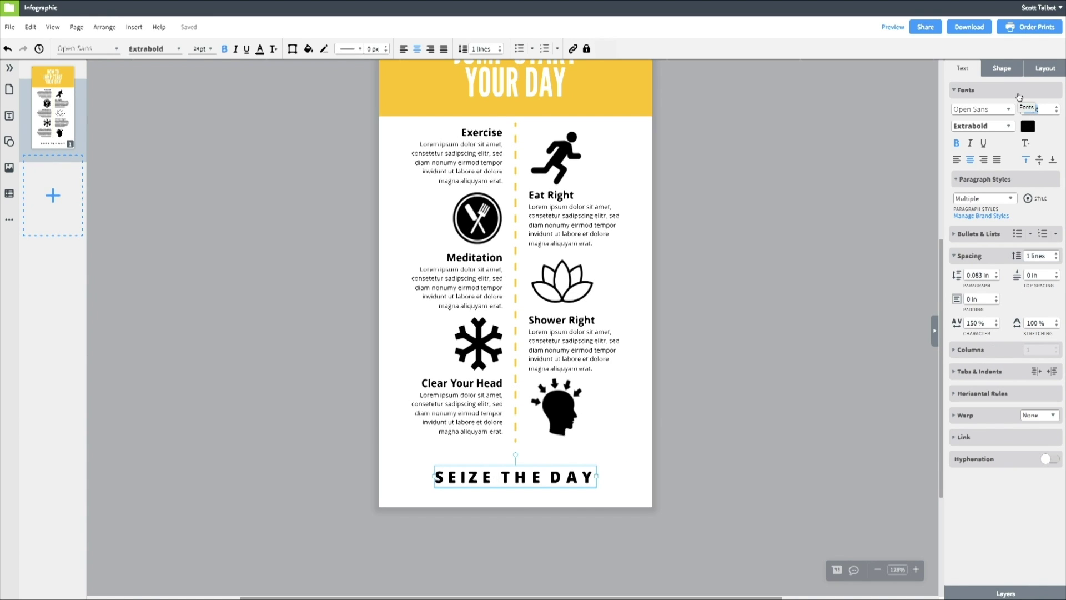
text(16)
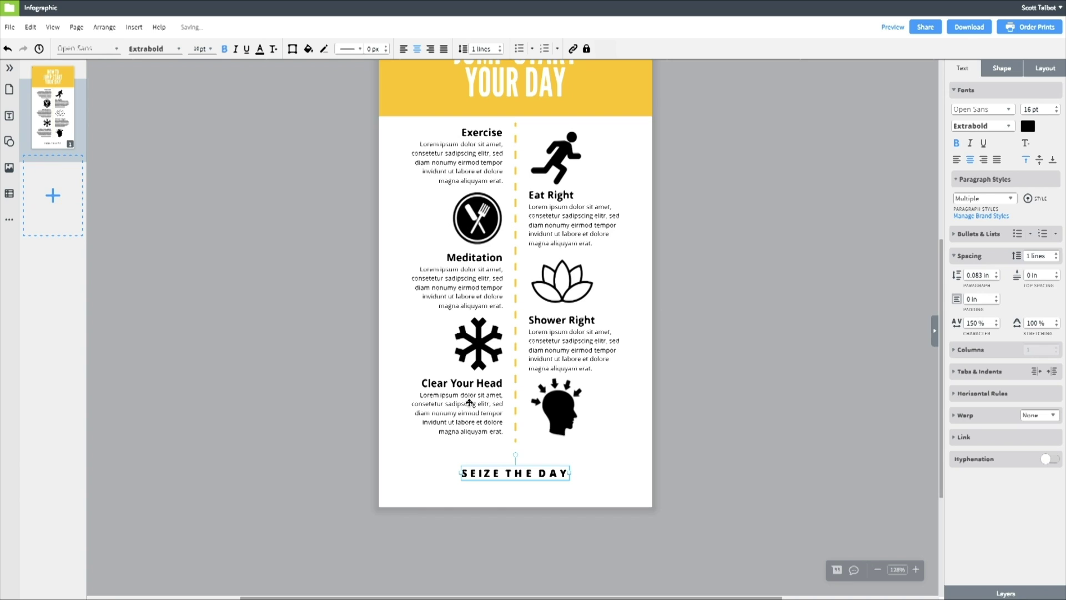
drag(522, 474, 523, 482)
click(721, 465)
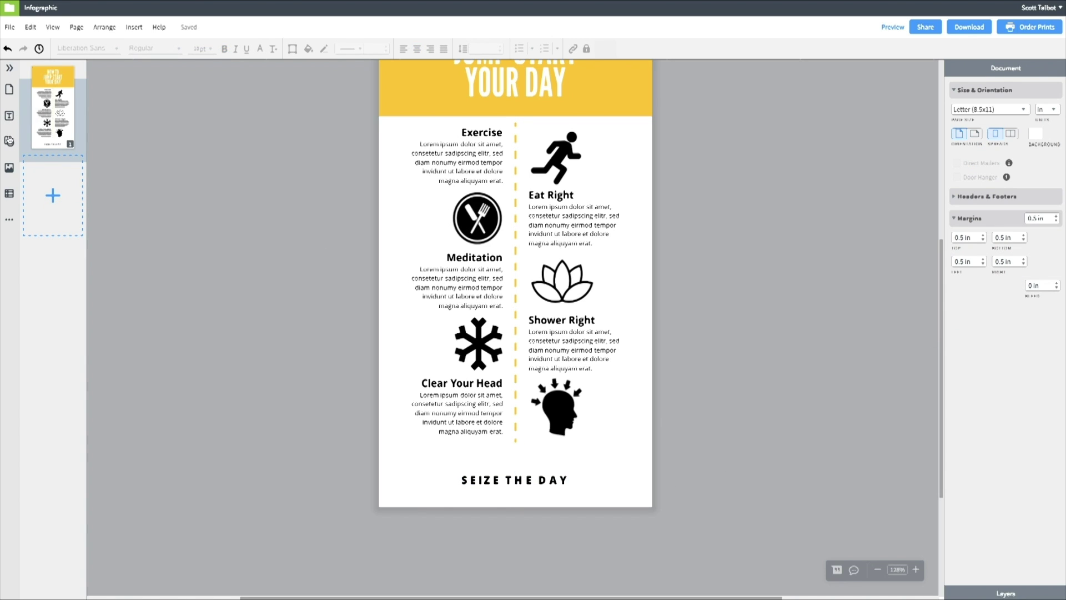
Add a rectangle across the page's bottom edge, 6 in wide and about 1.14 in high, and send it behind the closing line.
click(9, 144)
click(9, 143)
click(9, 144)
click(9, 143)
drag(81, 99, 652, 500)
drag(515, 552, 515, 507)
key(ctrl+shift+[)
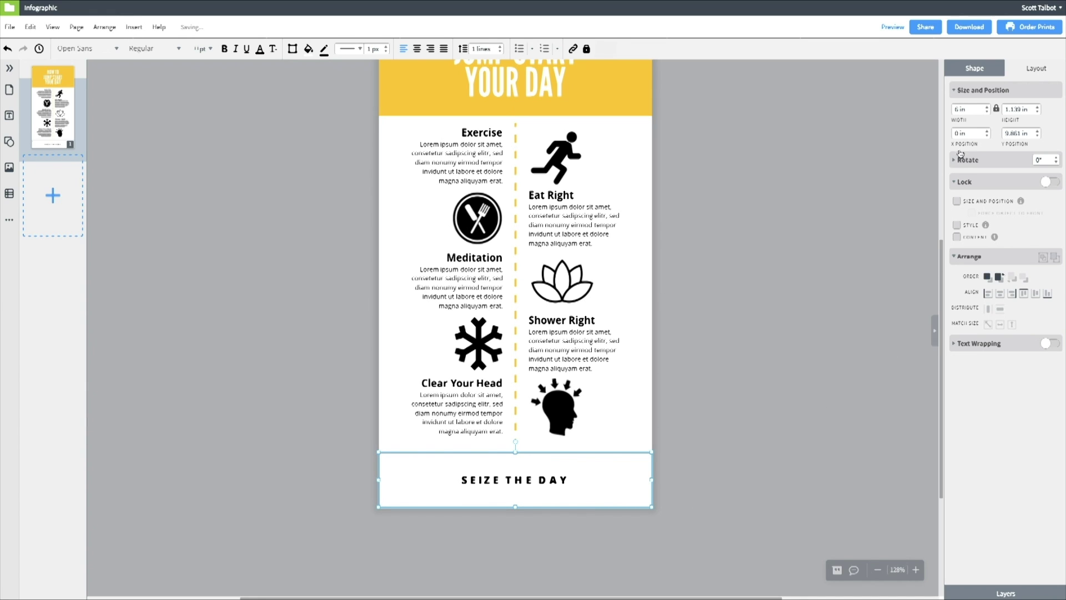
Fill the footer rectangle with the header's yellow and remove its border.
click(1034, 69)
click(1052, 91)
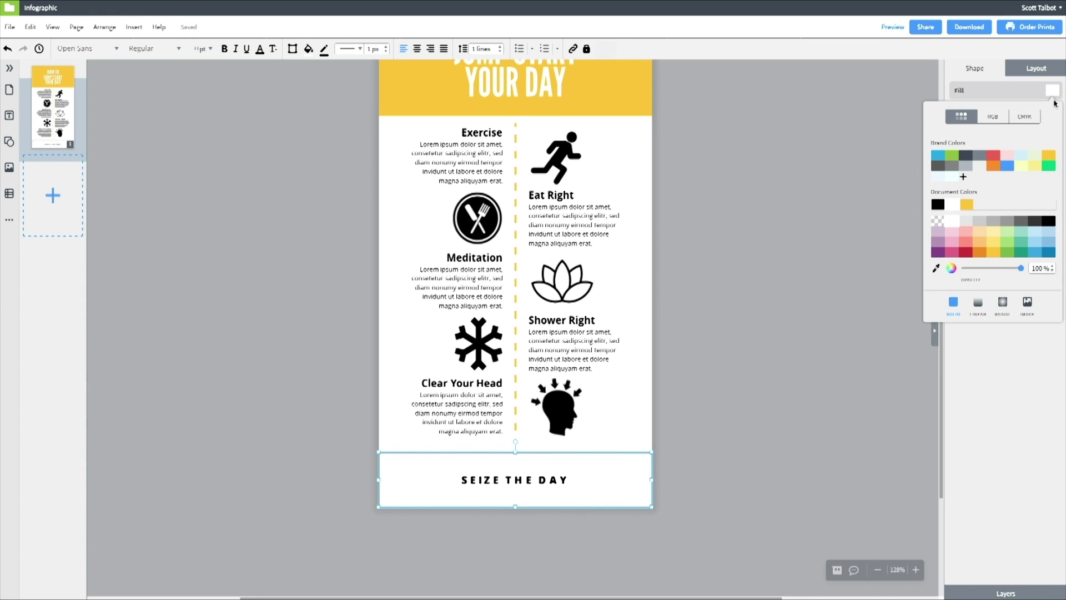
click(993, 252)
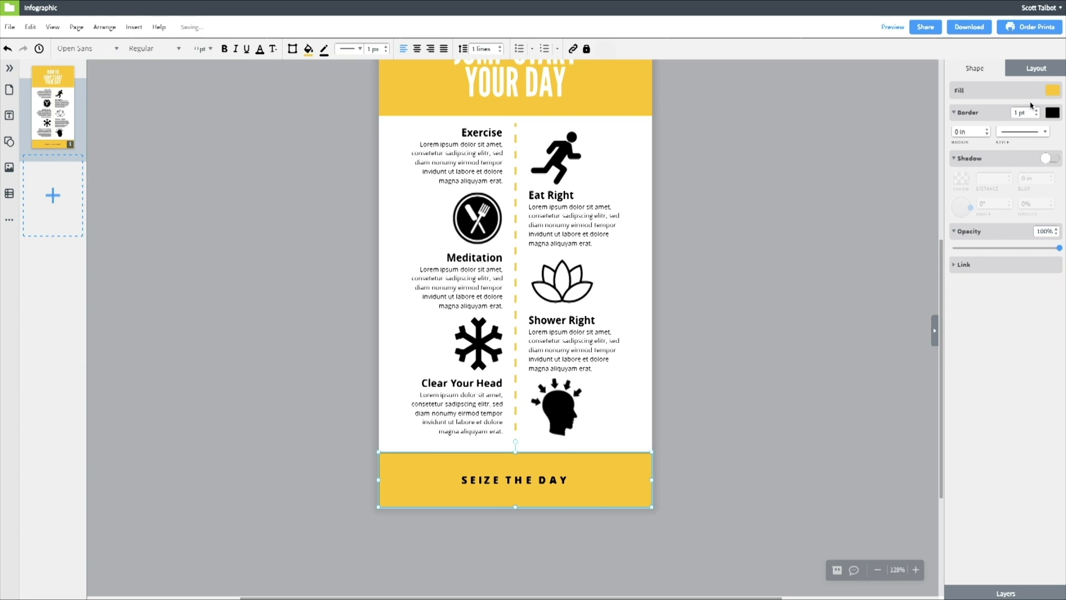
click(1036, 115)
click(725, 483)
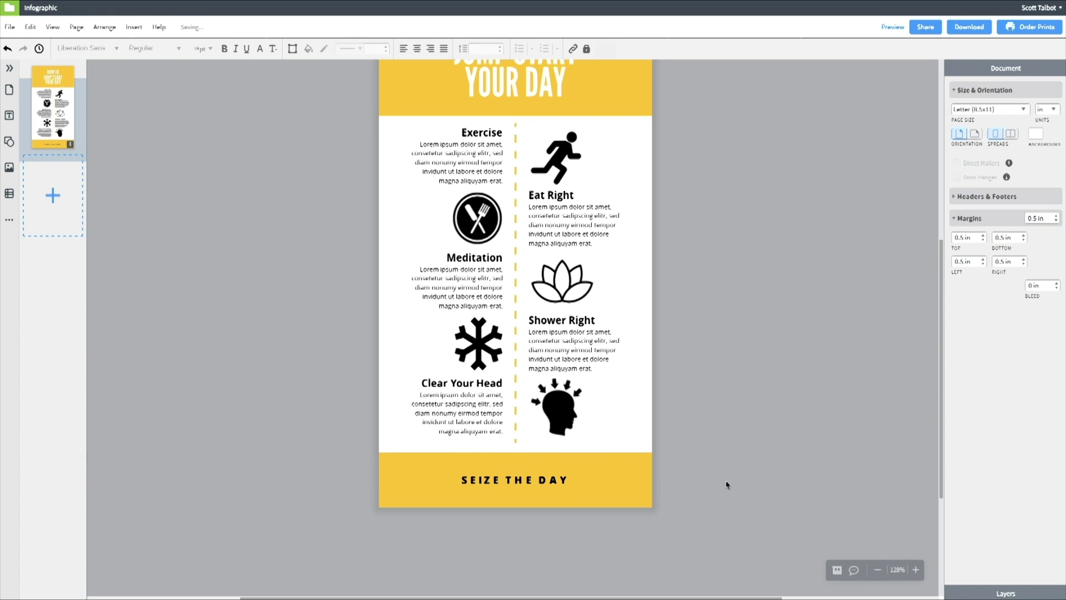
Change the closing line's text color to white.
click(542, 479)
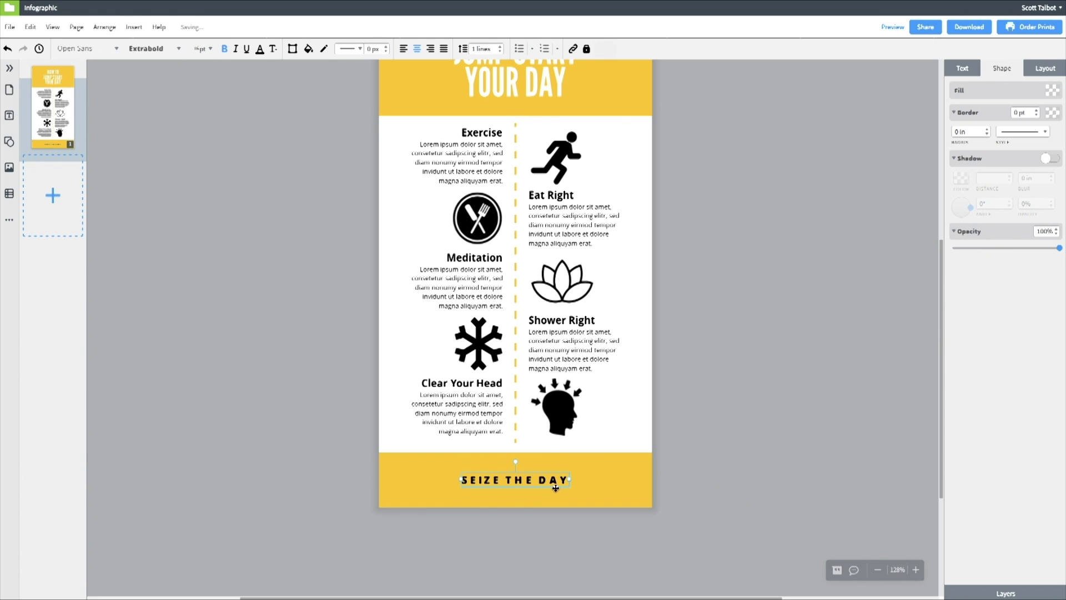
click(978, 76)
click(1028, 127)
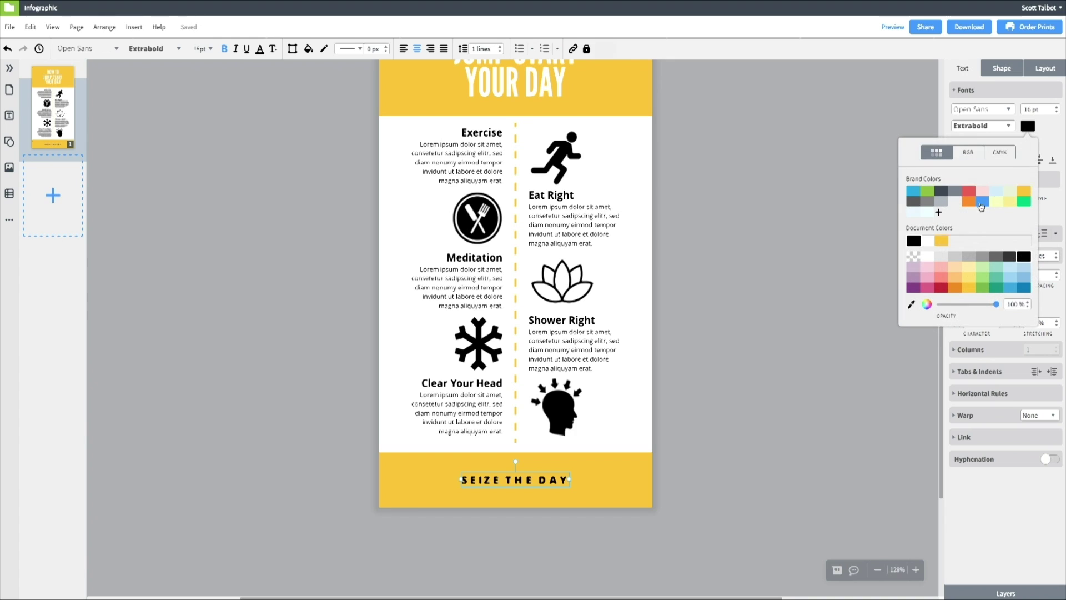
click(915, 252)
click(821, 328)
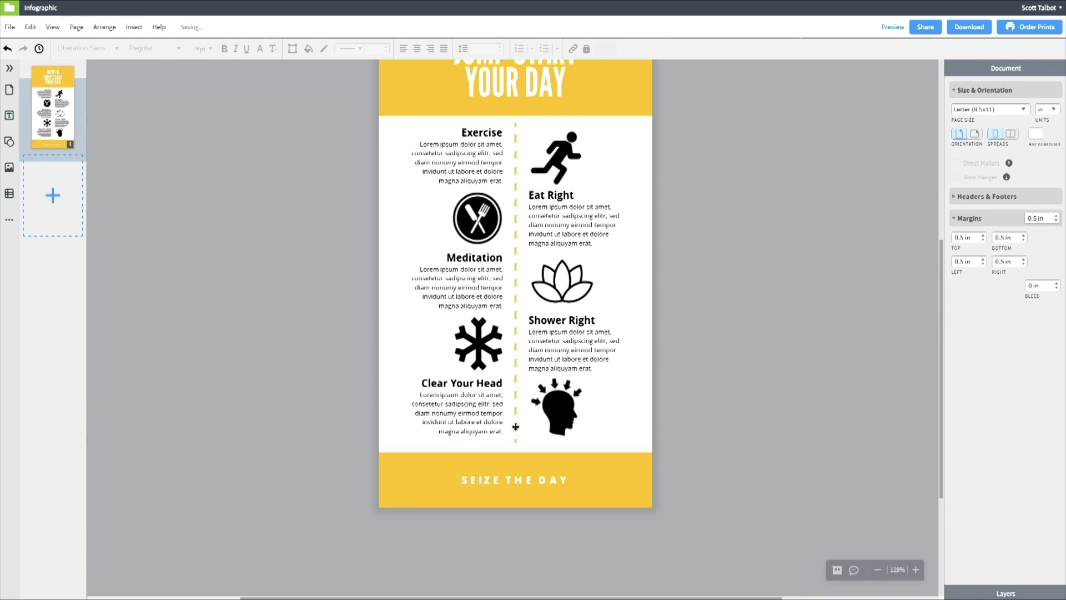
Extend both ends of the dashed vertical line so it runs into the yellow header and footer bands.
click(515, 426)
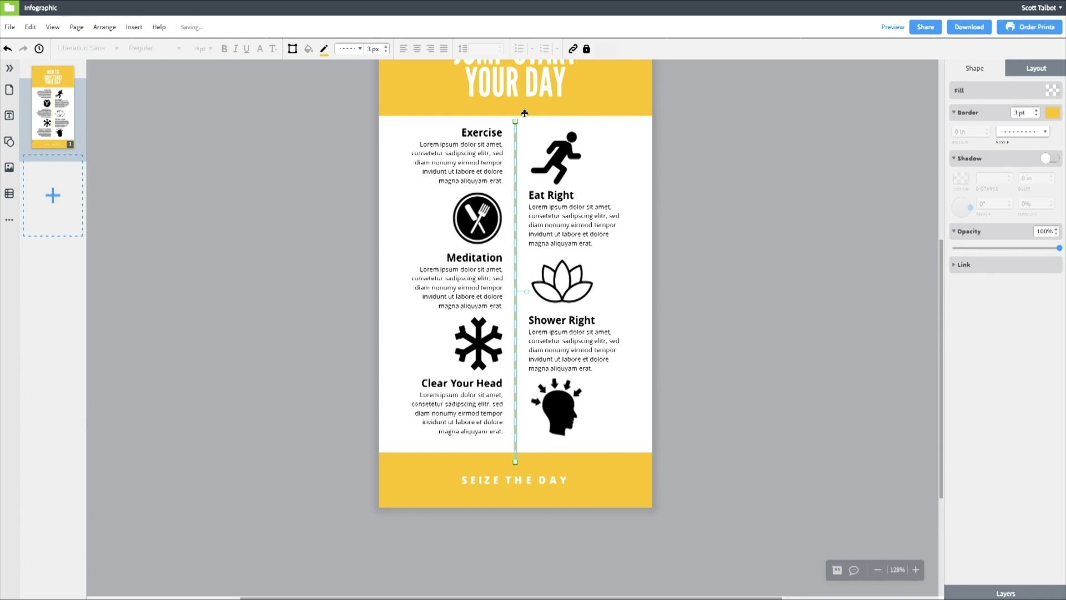
click(761, 348)
Add a borderless white circle at 15% opacity, centered on the middle of the header's lower edge.
scroll(761, 349, up, 2)
click(9, 142)
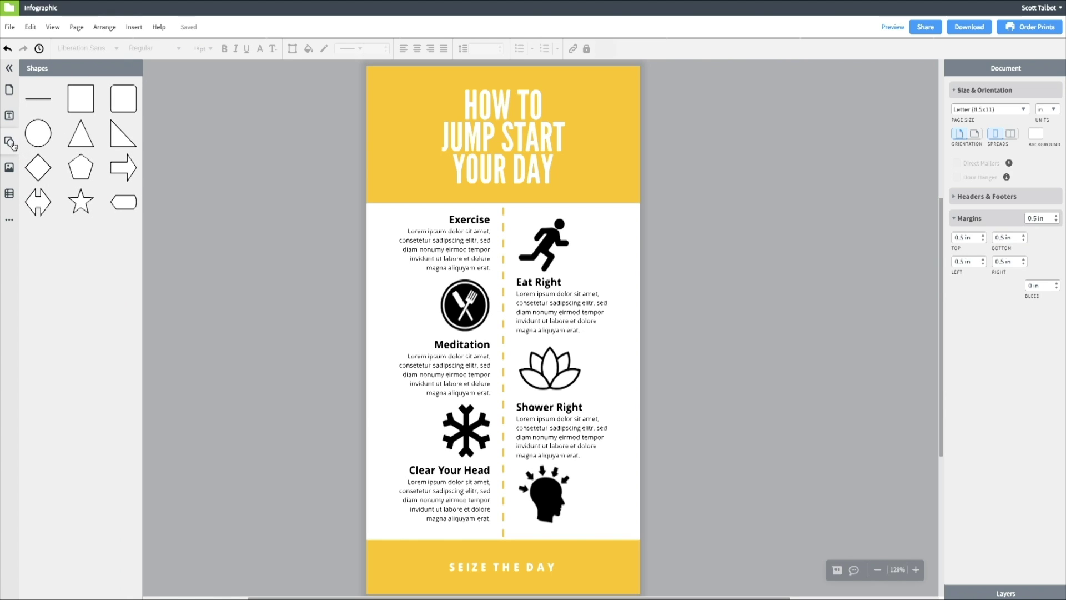
drag(37, 133, 502, 205)
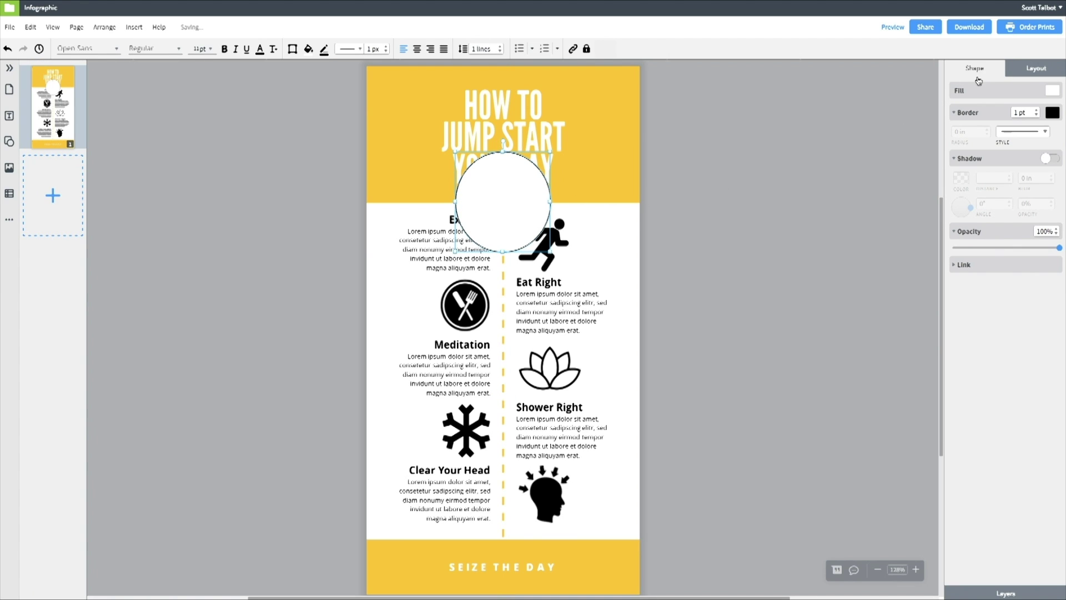
click(1036, 116)
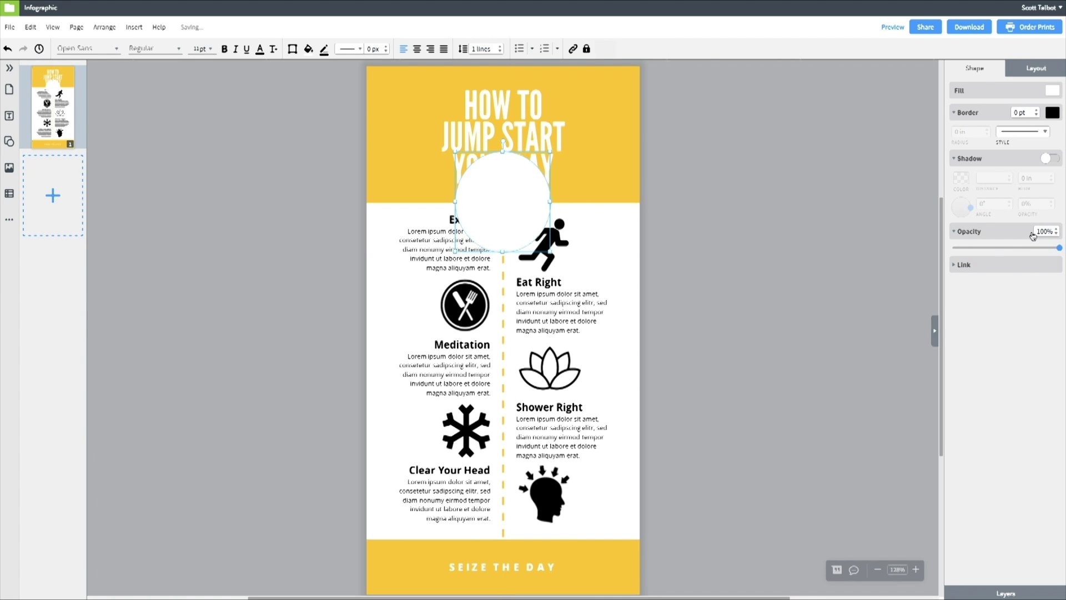
drag(1055, 246, 955, 248)
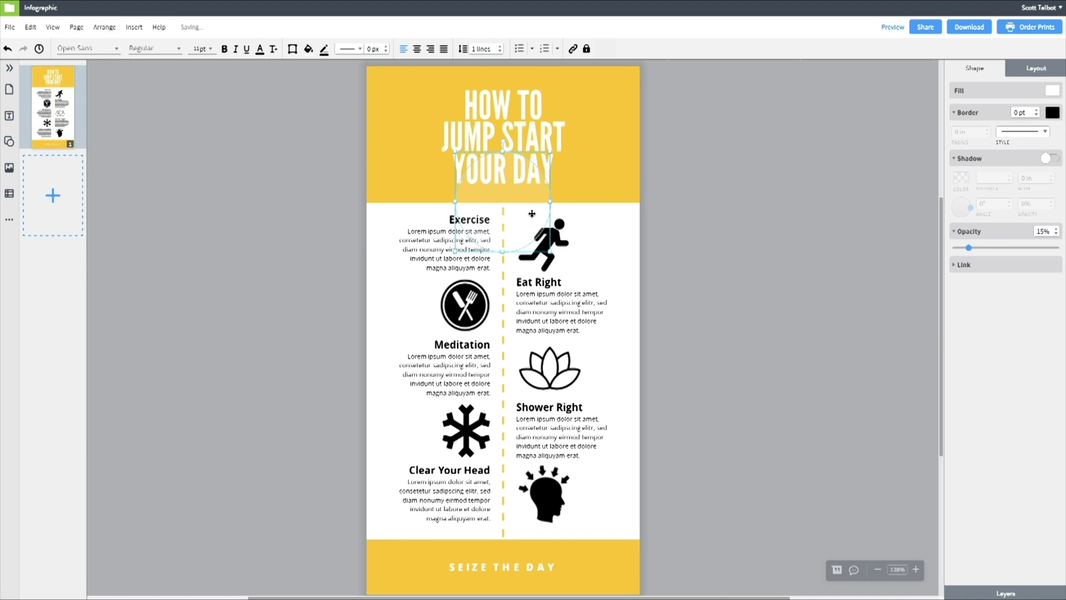
Create three progressively larger copies of the translucent circle, all concentric with the original and the largest slightly wider than the page.
mouse_move(523, 209)
mouse_down()
mouse_move(537, 223)
mouse_move(515, 206)
mouse_up()
drag(551, 152, 592, 120)
key(ctrl+d)
drag(513, 232, 503, 222)
drag(593, 118, 620, 124)
key(ctrl+f)
key(Escape)
key(ctrl+d)
drag(516, 259, 504, 247)
drag(620, 123, 651, 101)
Select the header band, title and concentric circles together and send them behind the tip blocks and icons.
drag(276, 98, 430, 241)
key(Escape)
drag(301, 93, 666, 243)
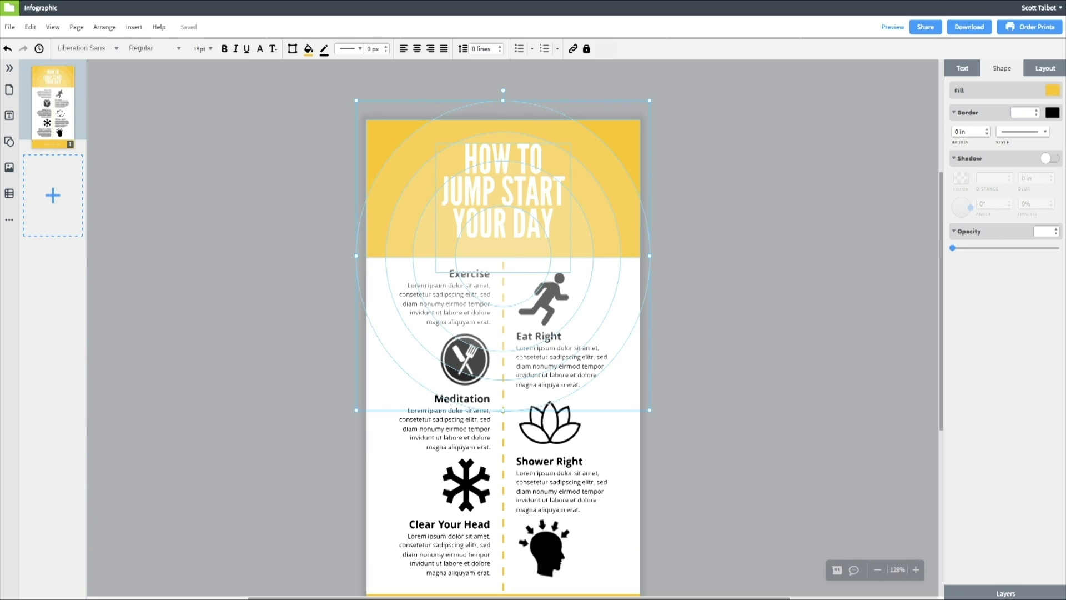
key(ctrl+g)
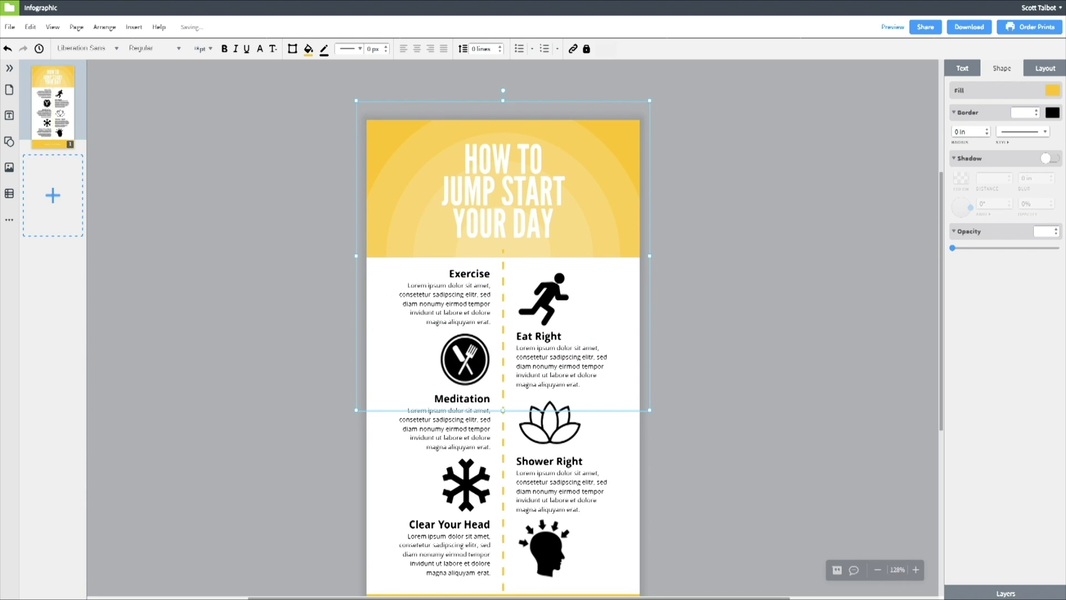
key(Escape)
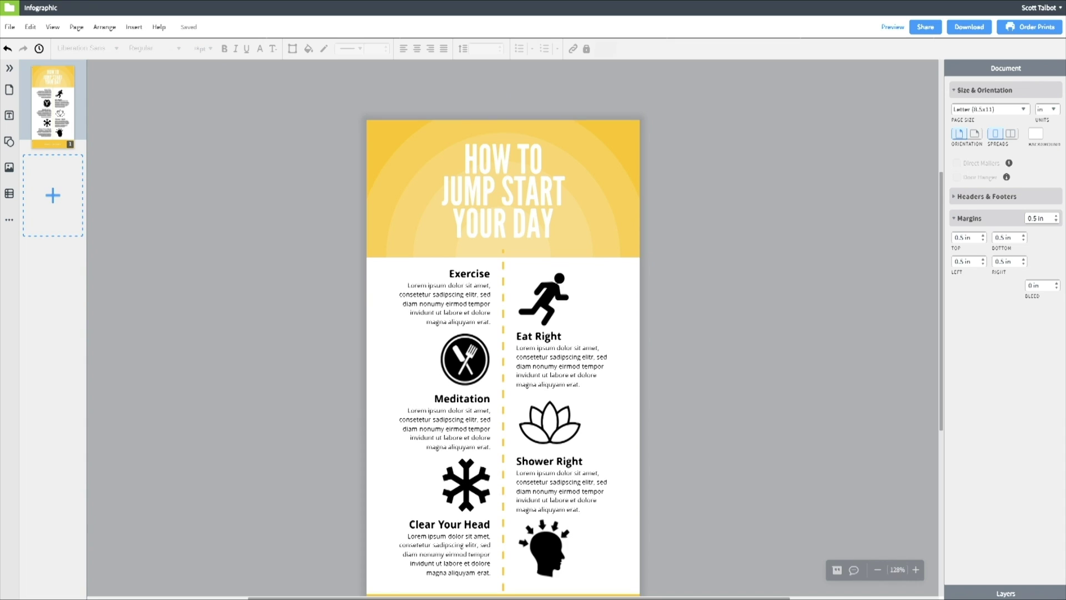
click(503, 363)
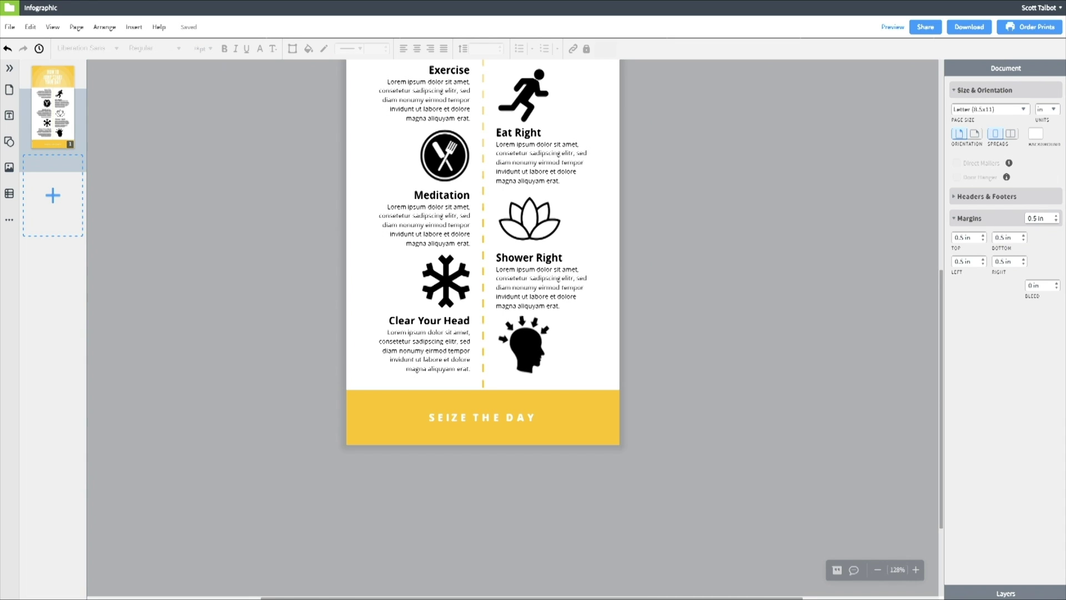
Add a triangle, flip it point-down and stretch it across the footer band, layered between the band and the closing line.
click(9, 142)
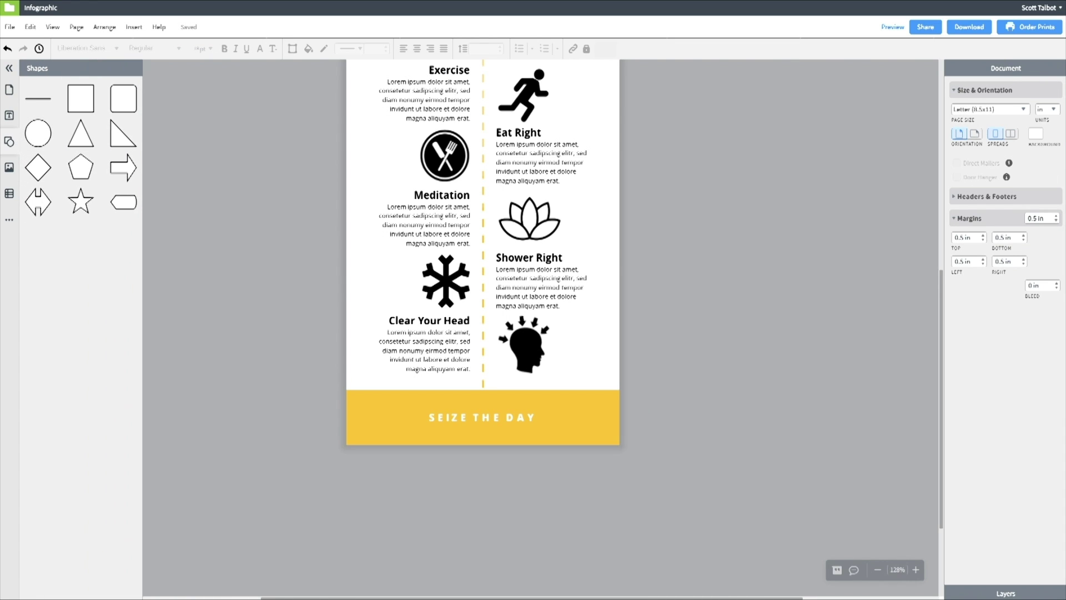
drag(80, 133, 401, 324)
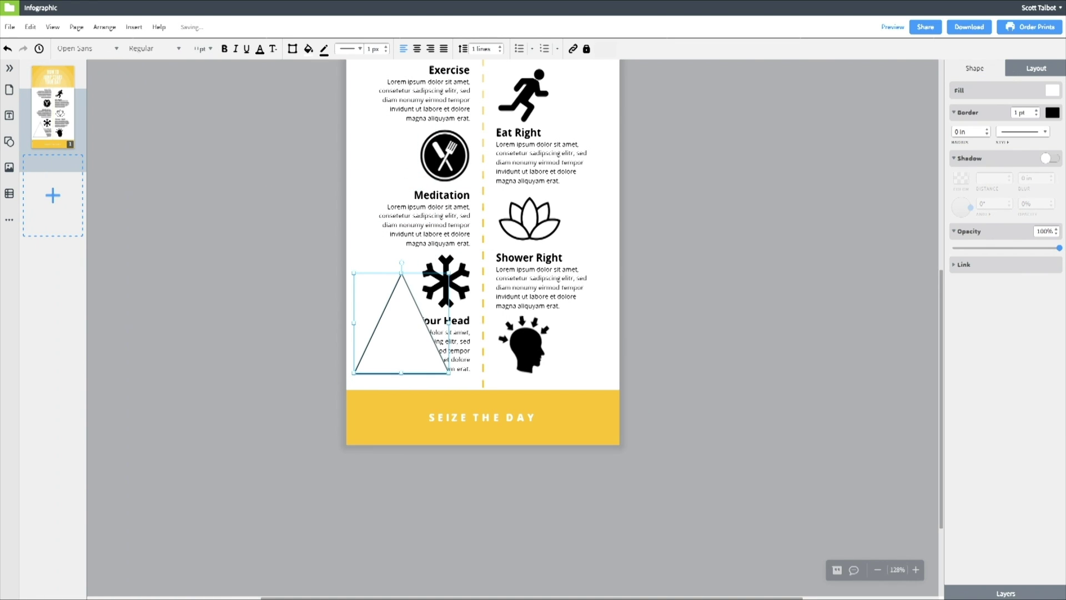
drag(402, 262, 402, 384)
drag(401, 317, 639, 441)
drag(326, 440, 339, 441)
drag(483, 490, 483, 454)
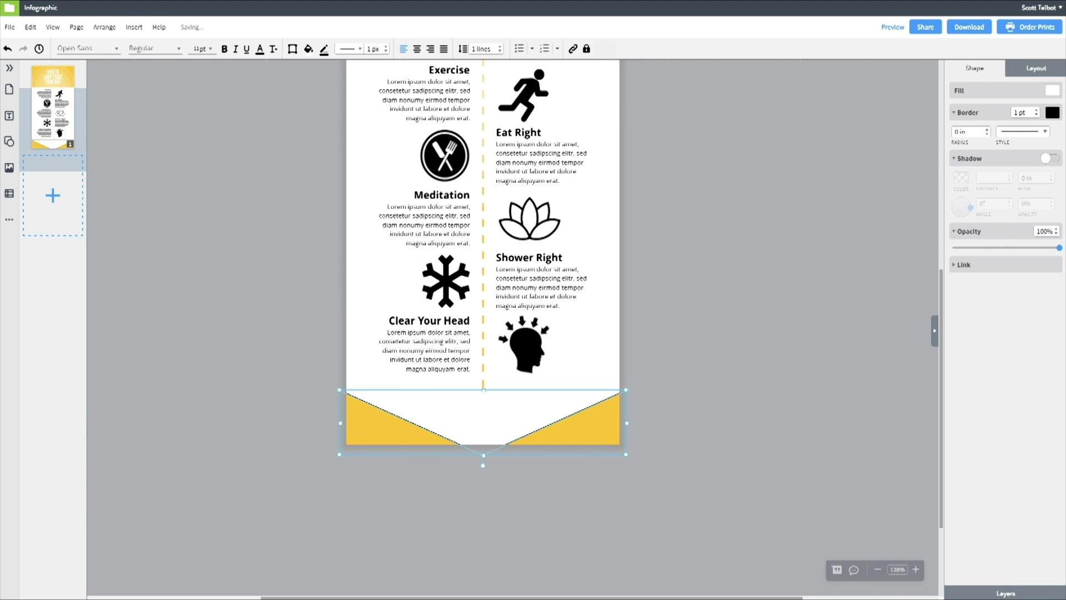
Set the footer triangle's border to 0 pt and fill it with solid dark orange.
click(1037, 115)
click(1052, 90)
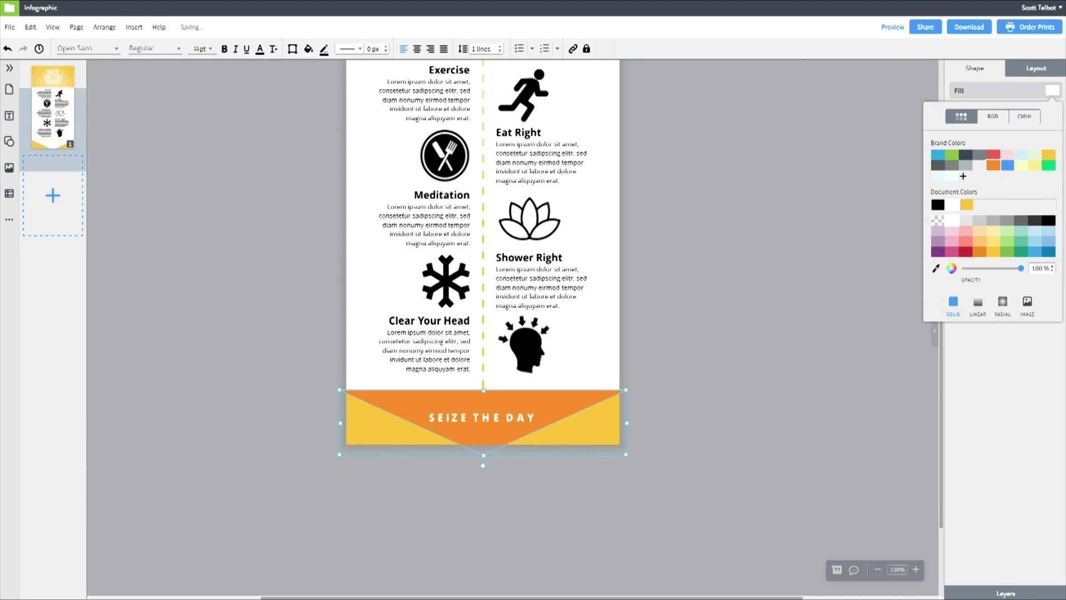
click(979, 252)
click(979, 241)
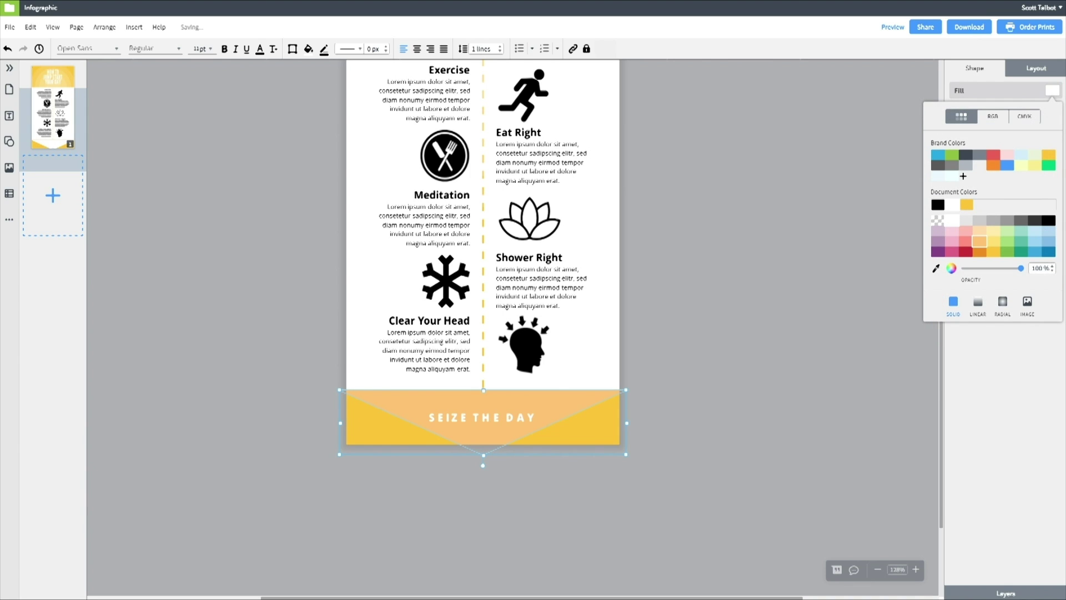
click(993, 252)
click(993, 241)
click(979, 251)
click(979, 251)
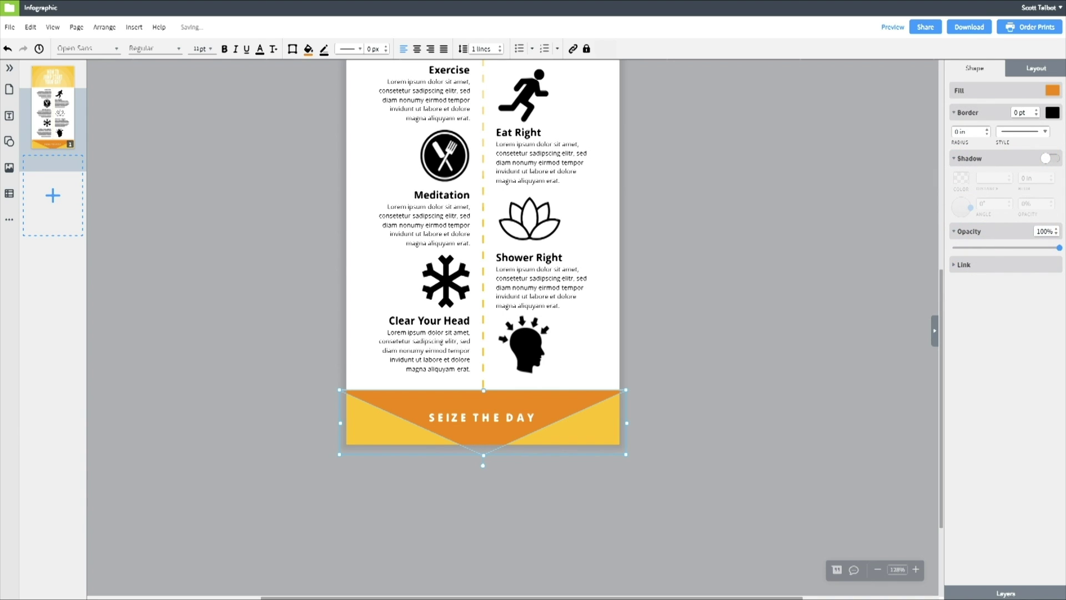
Reduce the orange footer triangle to 25% opacity and move the "SEIZE THE DAY" line slightly higher within the band.
drag(1059, 248, 969, 248)
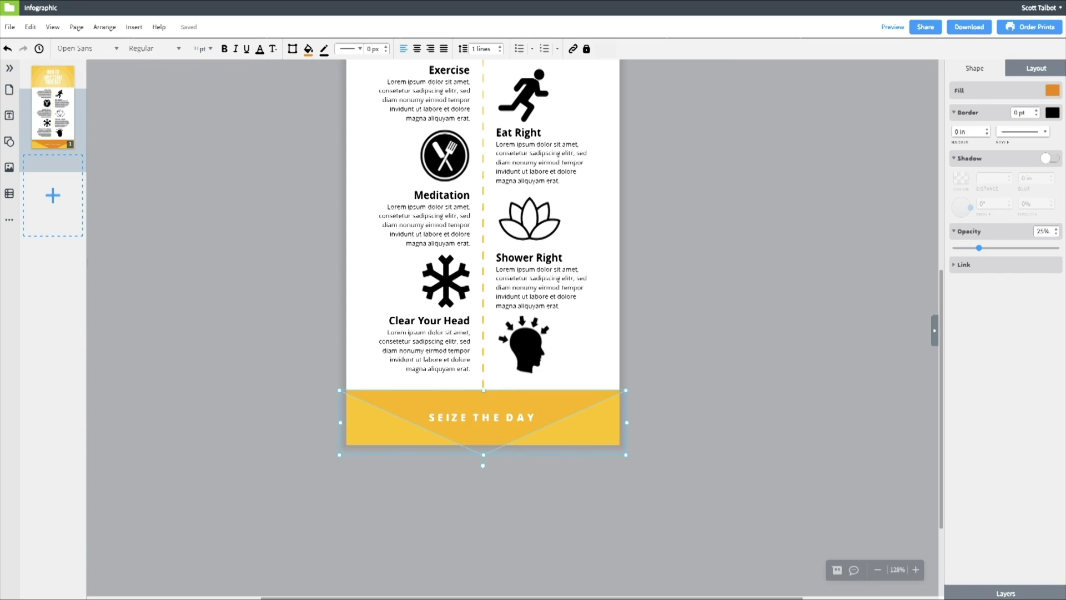
click(778, 322)
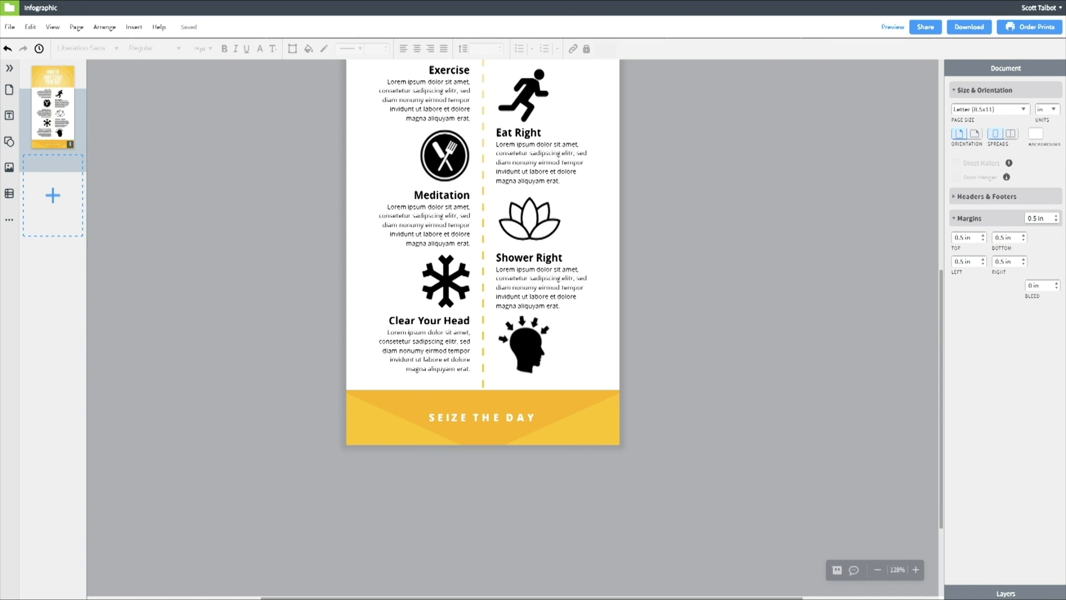
drag(482, 418, 482, 410)
click(669, 348)
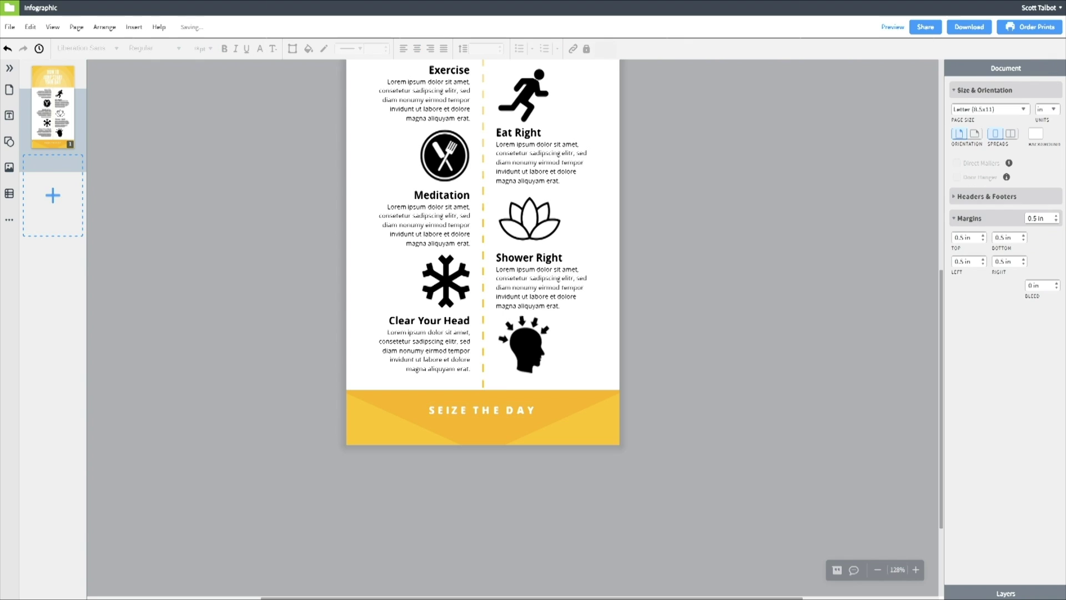
Add a small borderless circle filled with dark blue, centered on the dashed divider beside the "Clear Your Head" heading.
click(9, 141)
drag(38, 134, 484, 323)
drag(527, 369, 491, 331)
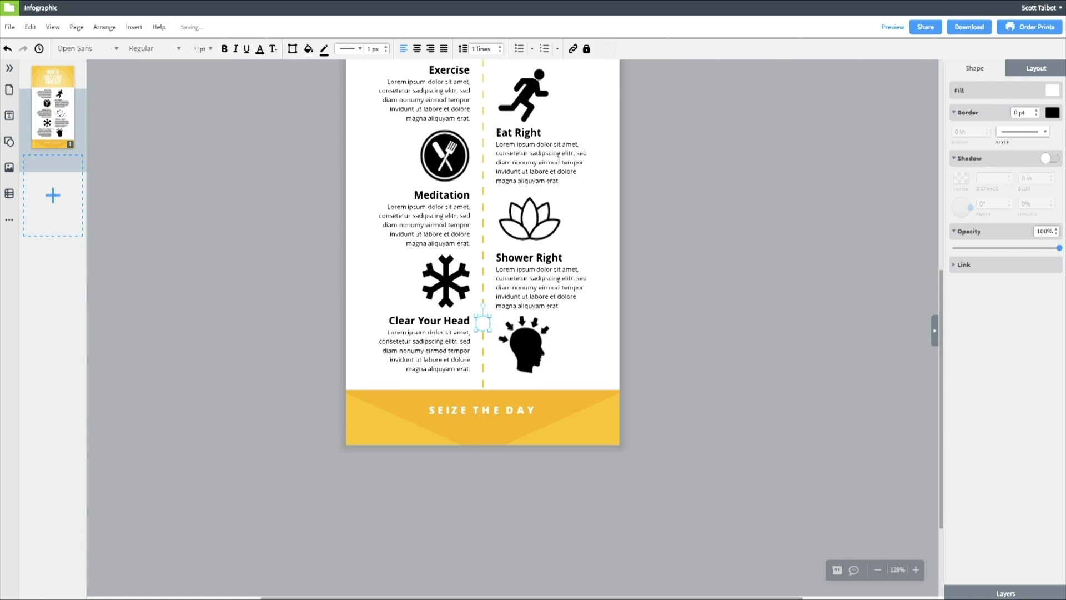
click(1052, 90)
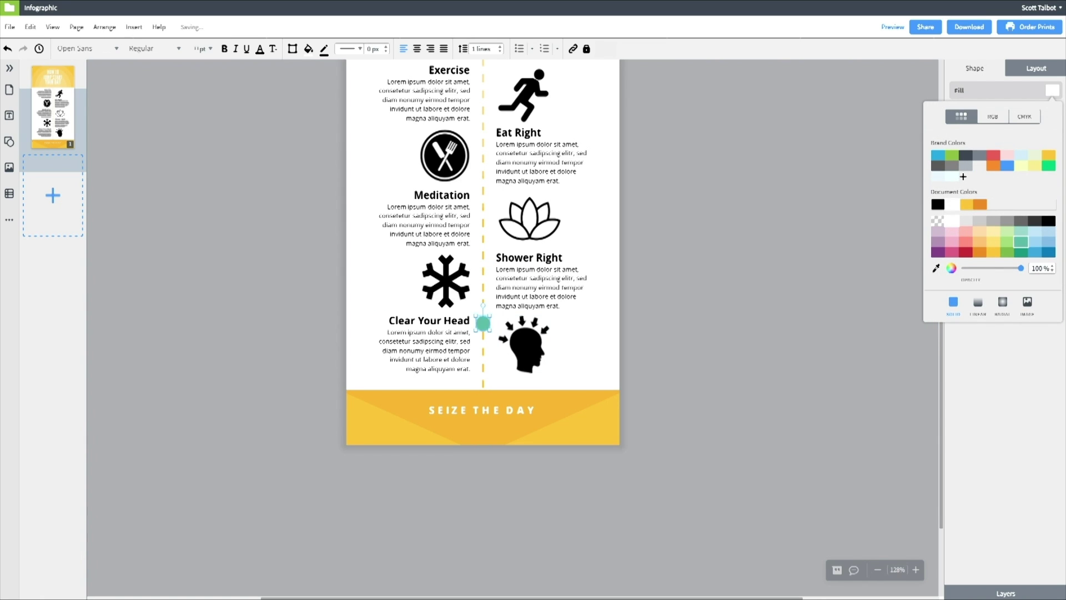
click(1048, 252)
Copy the blue circle up the dashed divider so one sits level with each of the other four tip headings.
drag(483, 323, 484, 257)
drag(483, 258, 483, 194)
scroll(484, 195, up, 3)
drag(477, 346, 477, 221)
Select all five blue circles on the divider together and send them one layer backward.
shift+click(478, 221)
shift+click(478, 221)
shift+click(477, 284)
shift+click(477, 346)
shift+click(477, 408)
shift+click(478, 471)
click(1037, 68)
click(1009, 277)
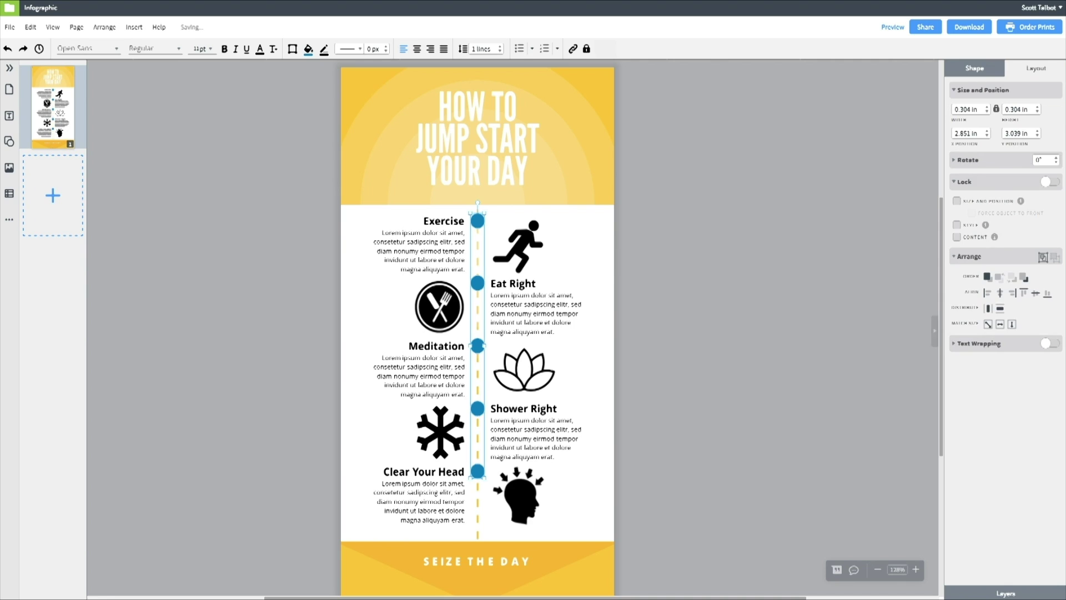
click(777, 278)
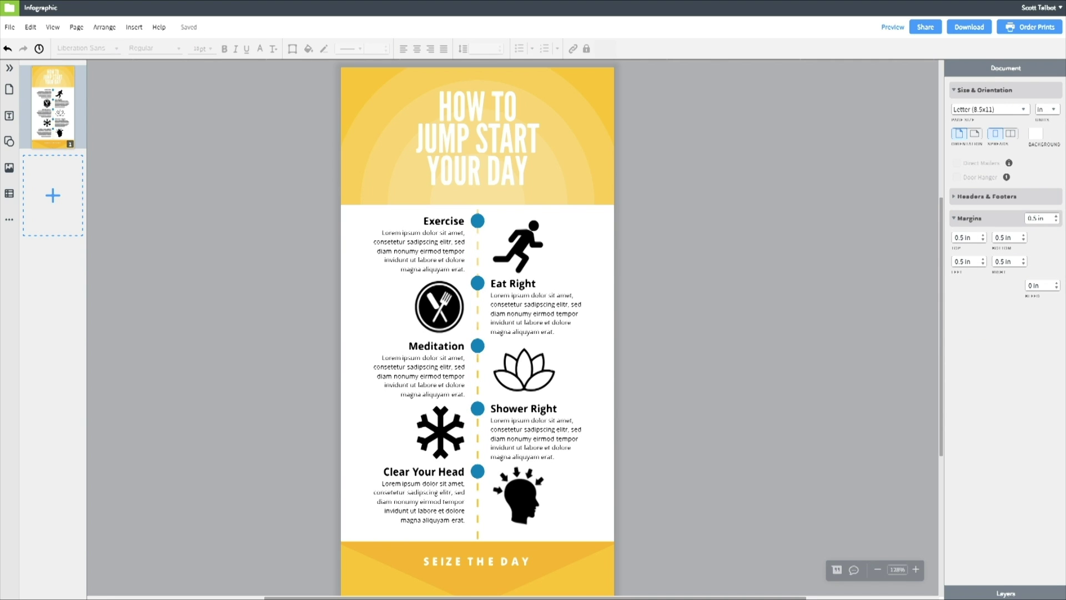
click(877, 569)
click(877, 569)
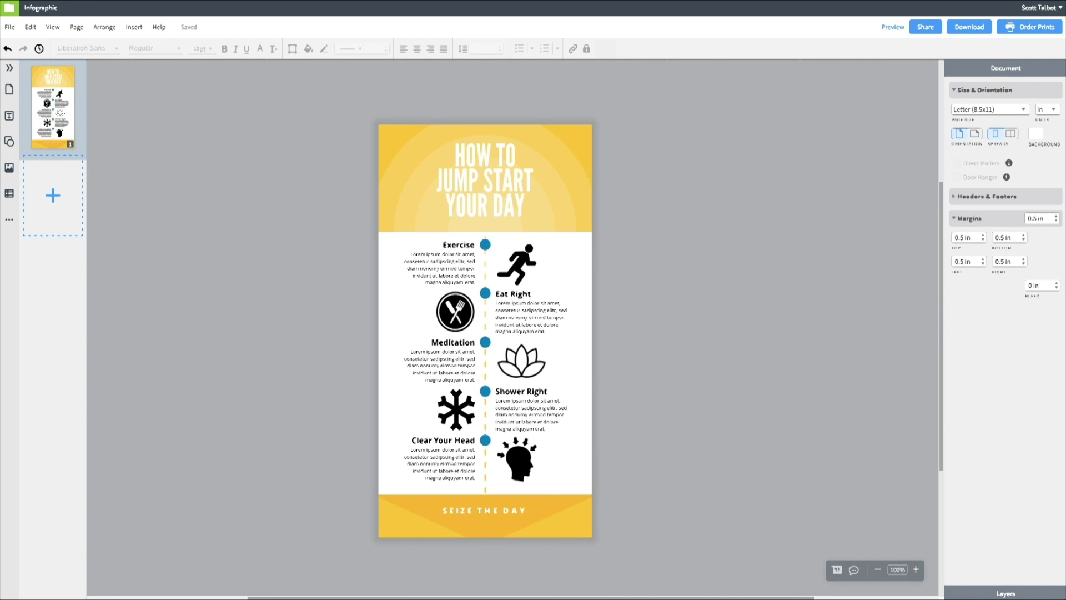